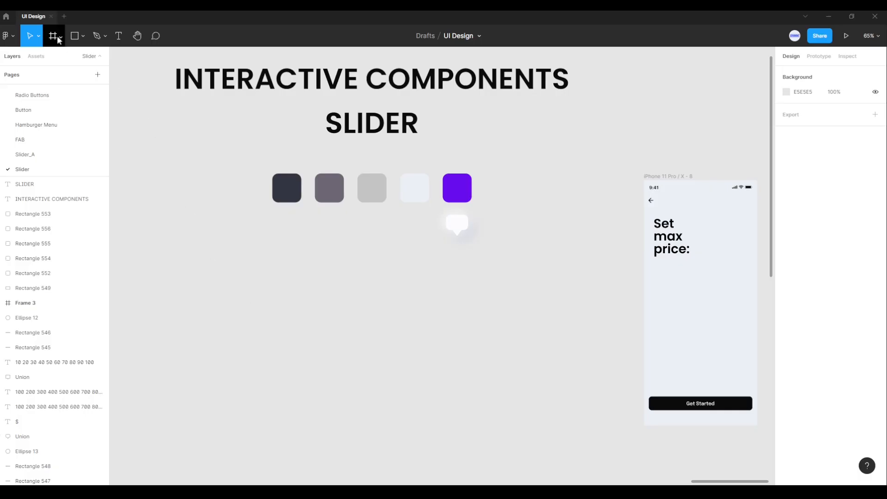
Step: Draw a tall frame about 831 by 1216 below the row of color swatches
click(61, 36)
click(57, 61)
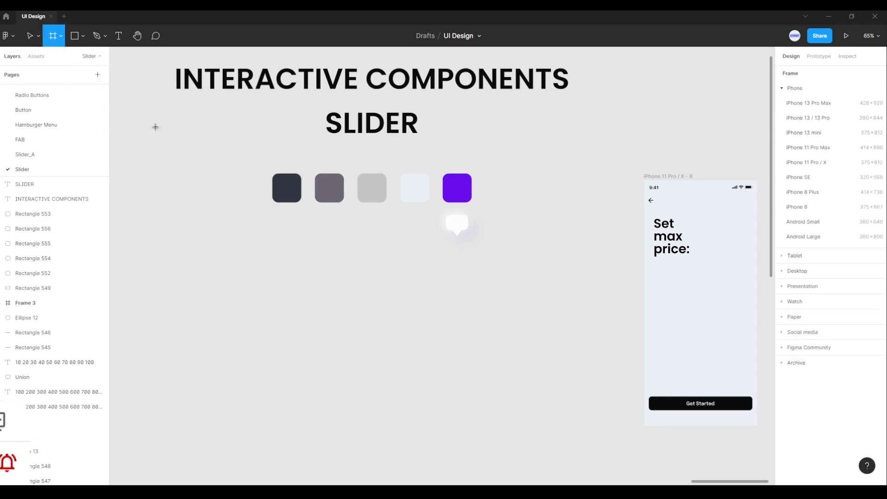
drag(270, 251, 522, 461)
drag(480, 240, 480, 381)
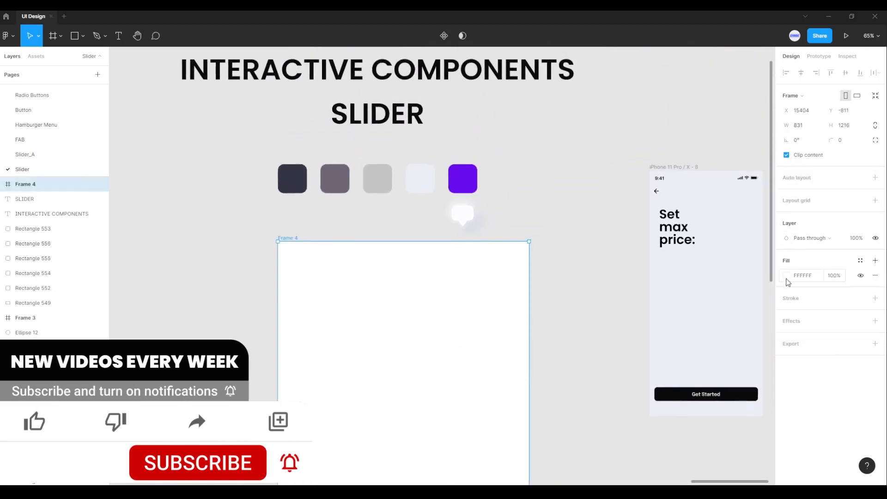
Step: Fill the new frame with the pale blue color sampled from the fourth swatch
click(786, 277)
click(676, 381)
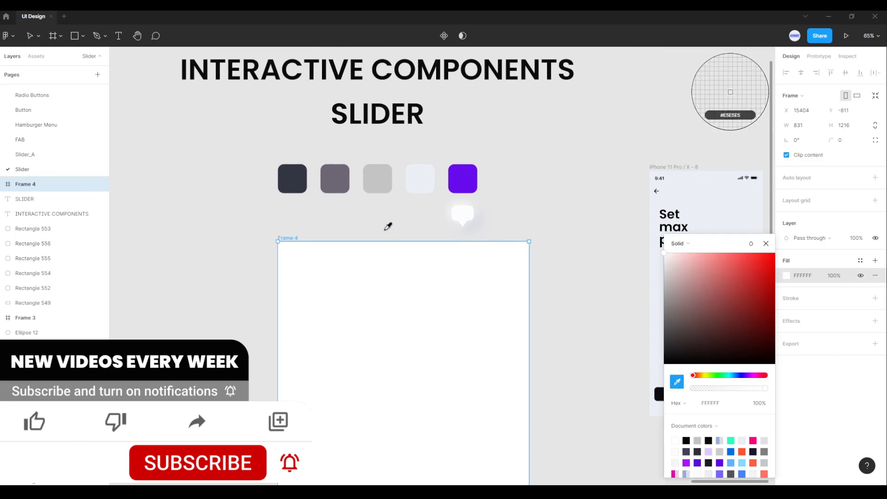
click(418, 188)
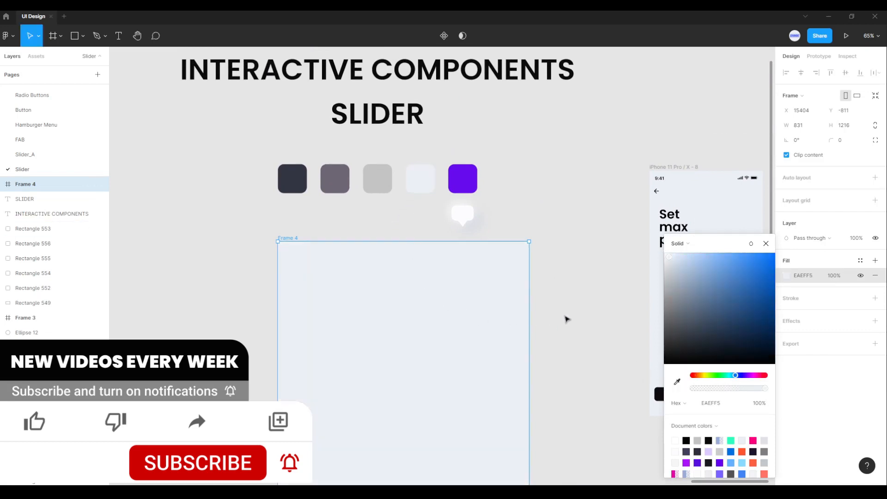
click(768, 244)
click(577, 328)
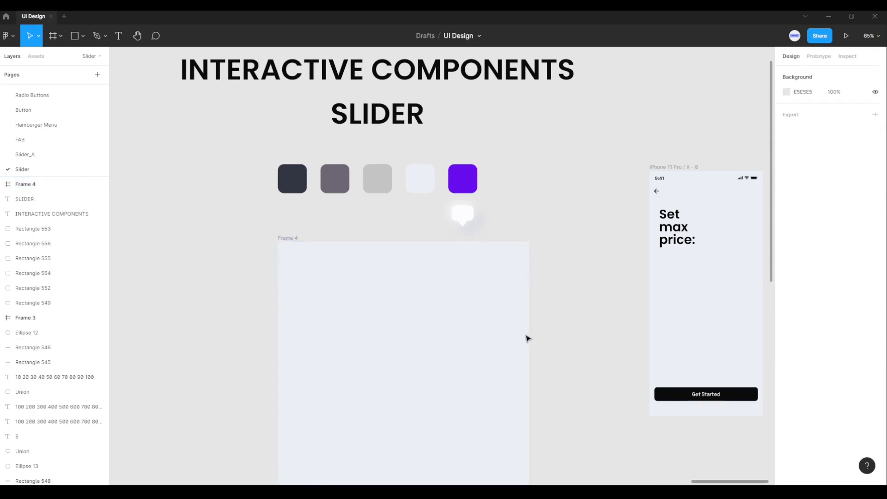
Step: Draw a thin horizontal rectangle about 317 by 12 in the upper part of the frame
click(76, 41)
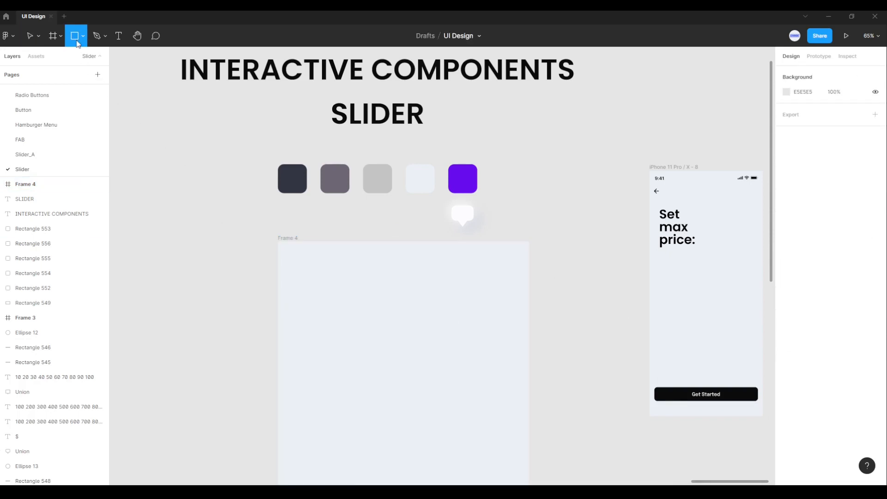
click(83, 36)
click(70, 59)
drag(346, 331, 446, 337)
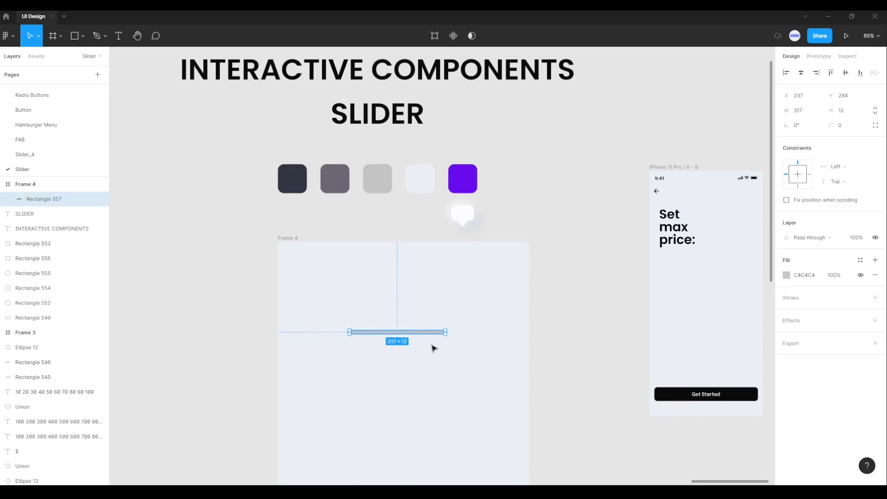
Step: Set the rectangle's width to 280 and its height to 4
scroll(425, 346, up, 3)
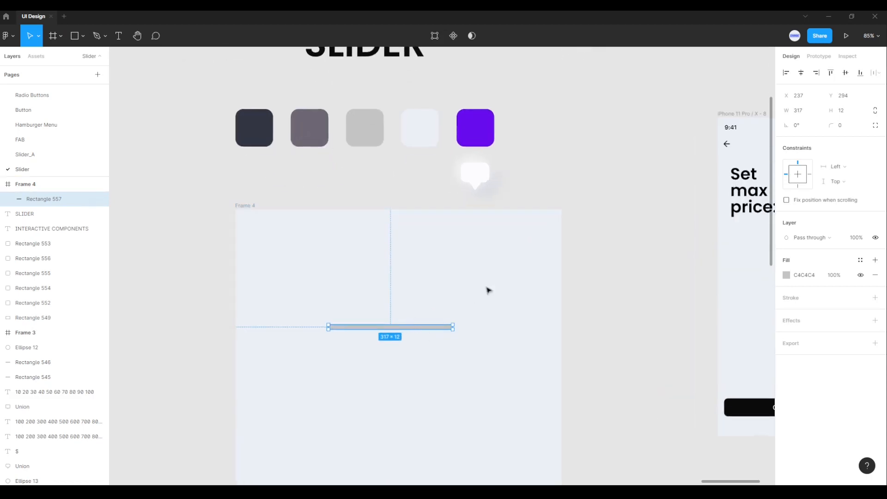
click(806, 115)
text(280)
key(Return)
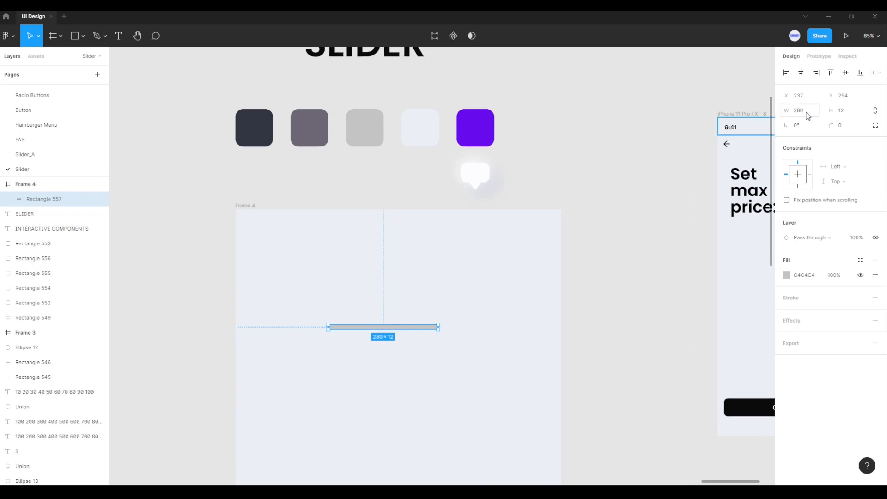
click(849, 116)
text(4)
key(Return)
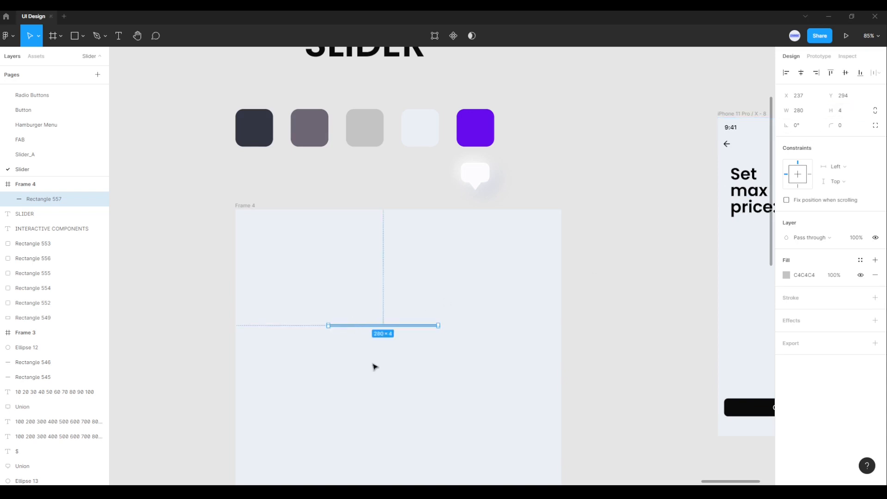
Step: Round the ends of the thin bar with a corner radius of 40
scroll(374, 372, up, 3)
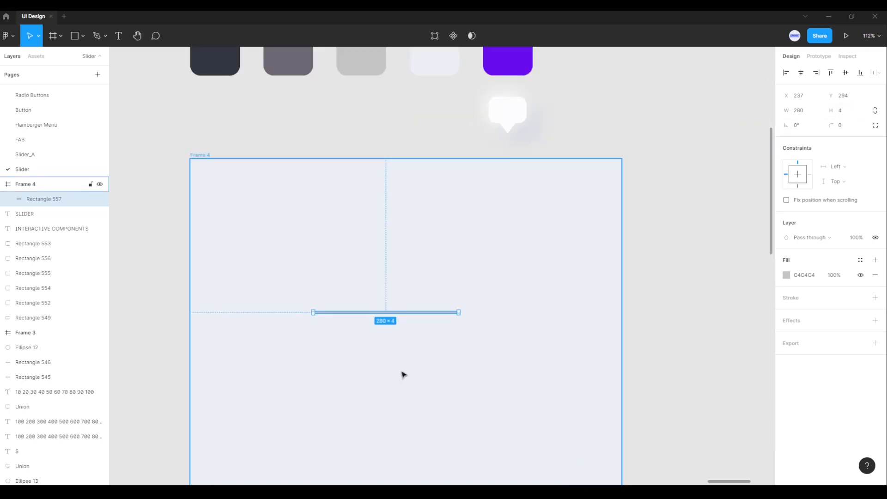
click(846, 127)
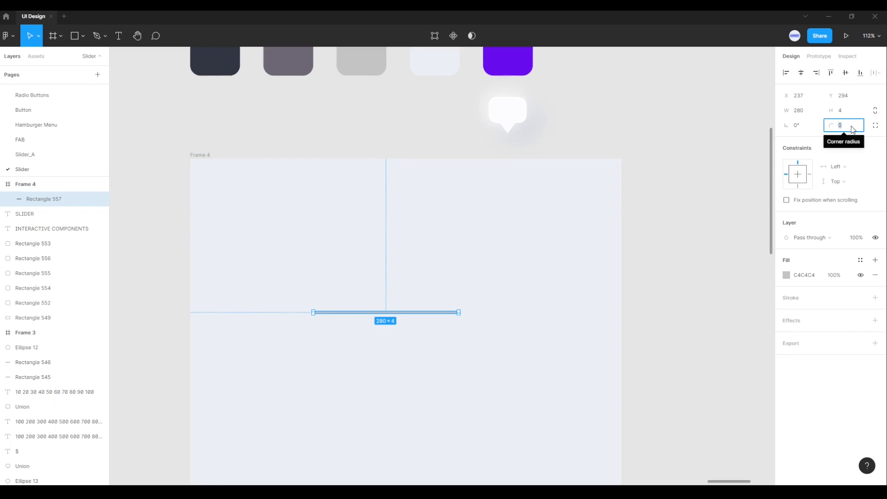
text(4)
key(Return)
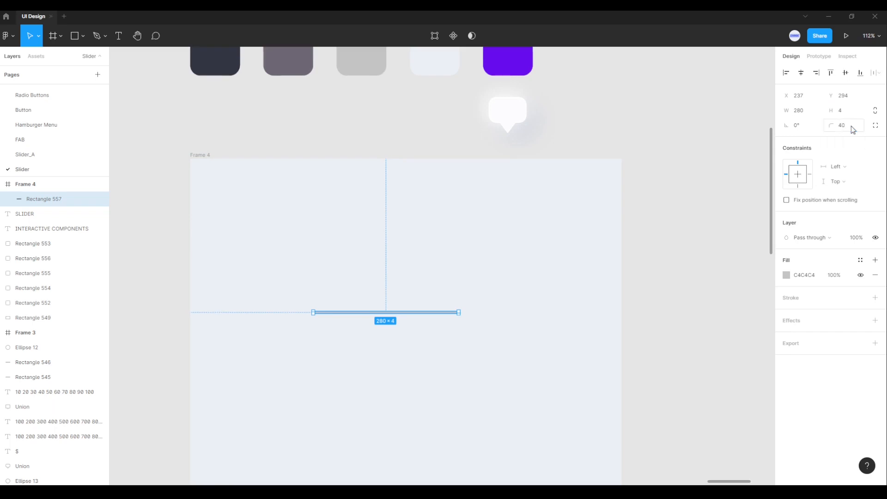
click(358, 358)
Step: Copy the gray bar and paste a duplicate inside the same frame
scroll(362, 334, up, 3)
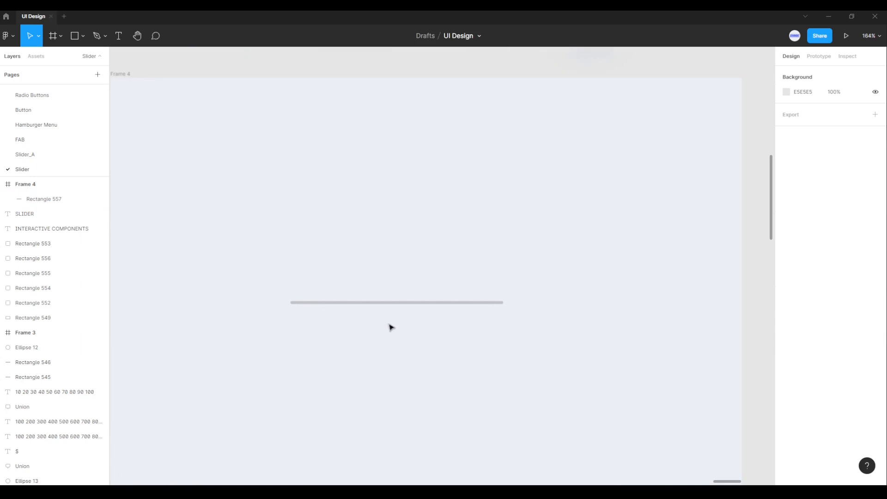
click(373, 304)
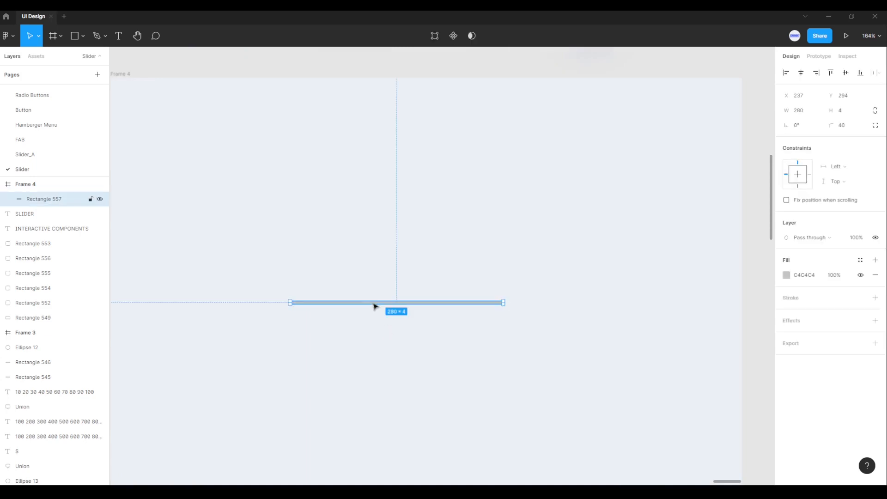
right_click(374, 306)
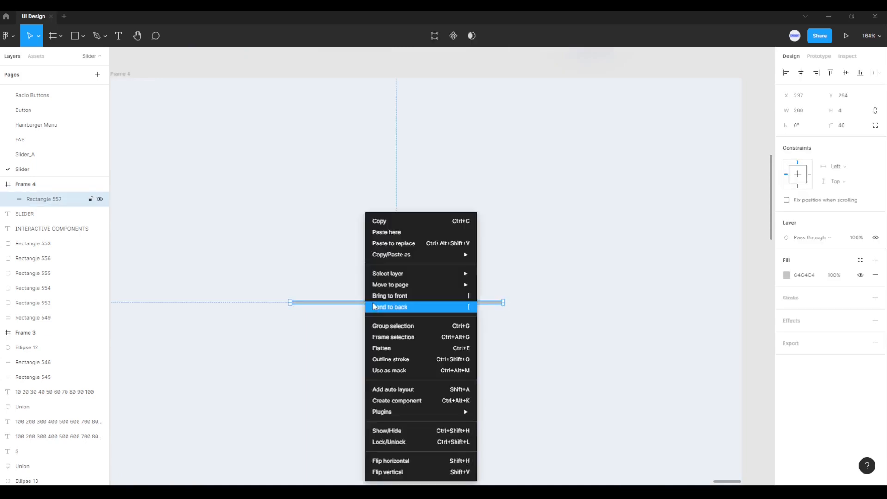
click(382, 225)
click(452, 338)
right_click(443, 335)
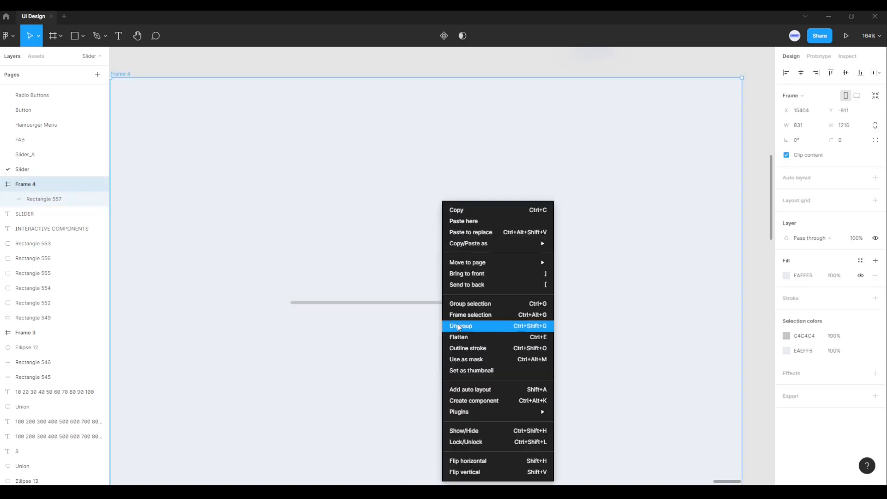
click(470, 222)
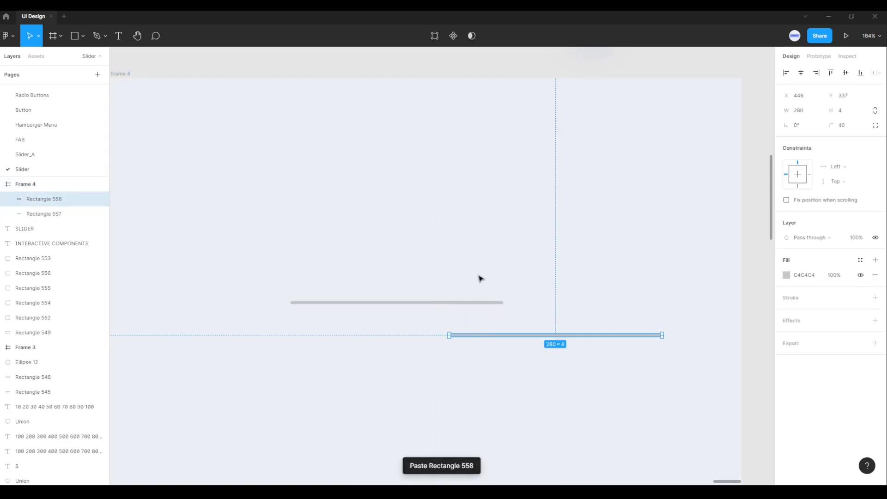
Step: Move the pasted bar exactly on top of the original gray bar
drag(492, 339, 335, 308)
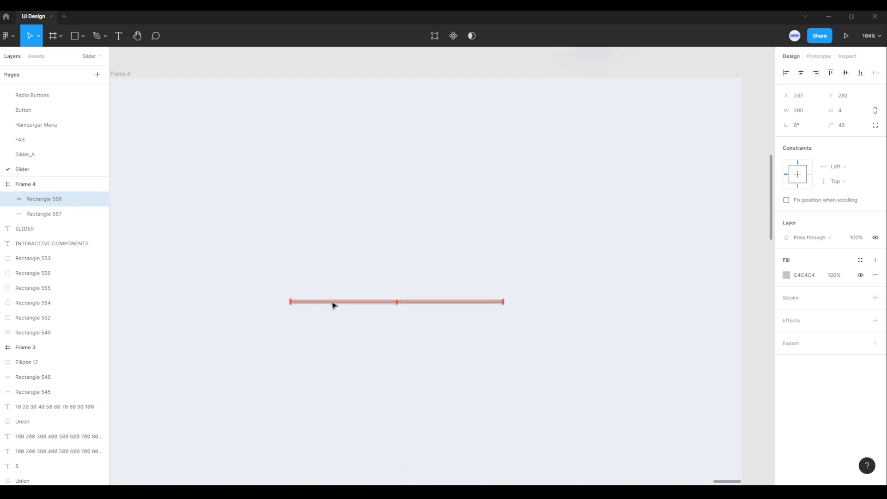
drag(334, 307, 333, 307)
scroll(332, 307, up, 5)
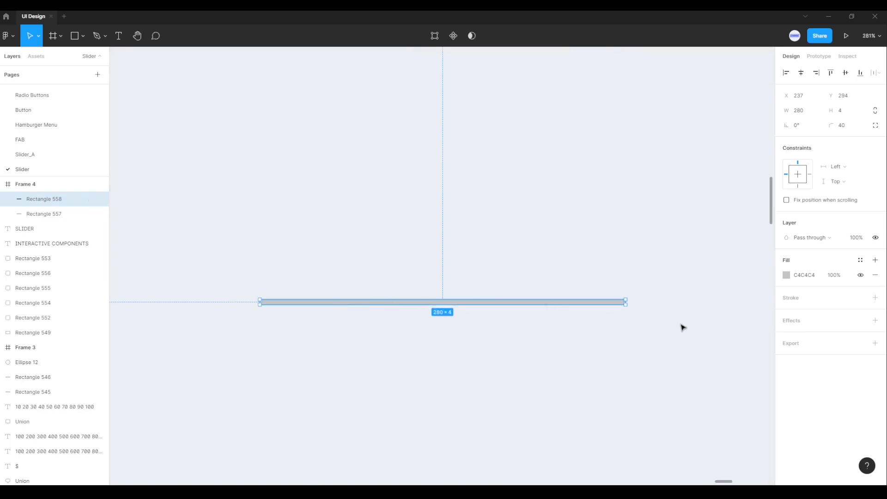
Step: Fill the top bar with the purple color sampled from the purple swatch
scroll(696, 293, down, 5)
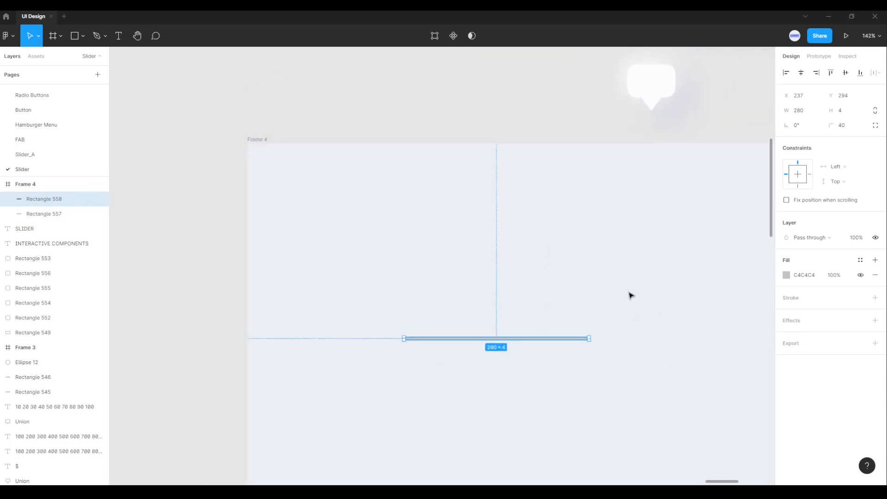
drag(629, 293, 571, 362)
scroll(571, 363, down, 1)
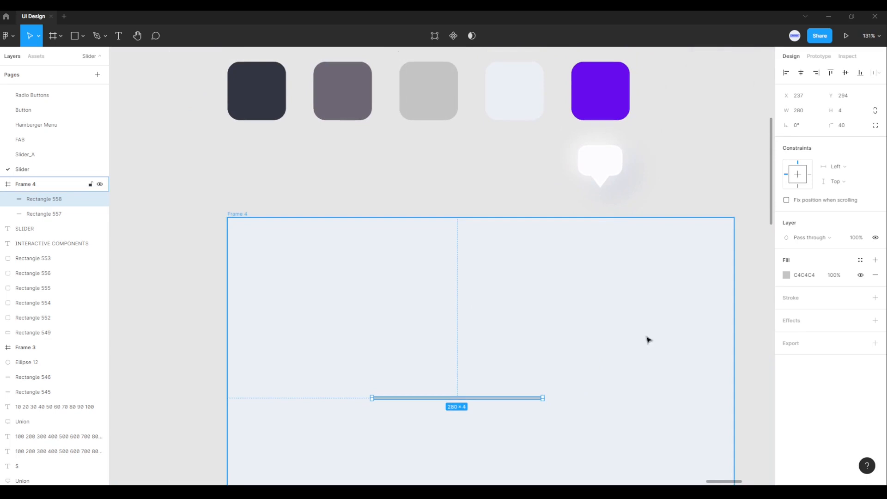
click(787, 277)
click(676, 381)
click(604, 108)
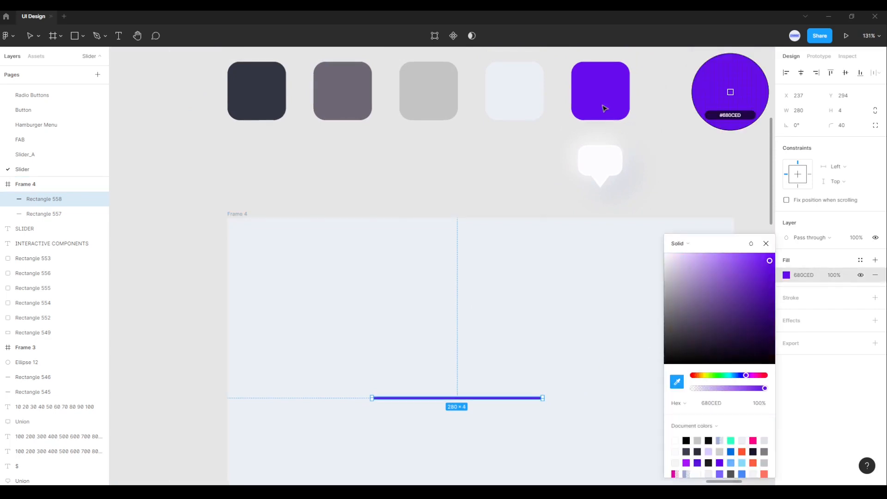
click(530, 426)
Step: Set the purple bar's height to 6
scroll(530, 425, up, 5)
click(547, 378)
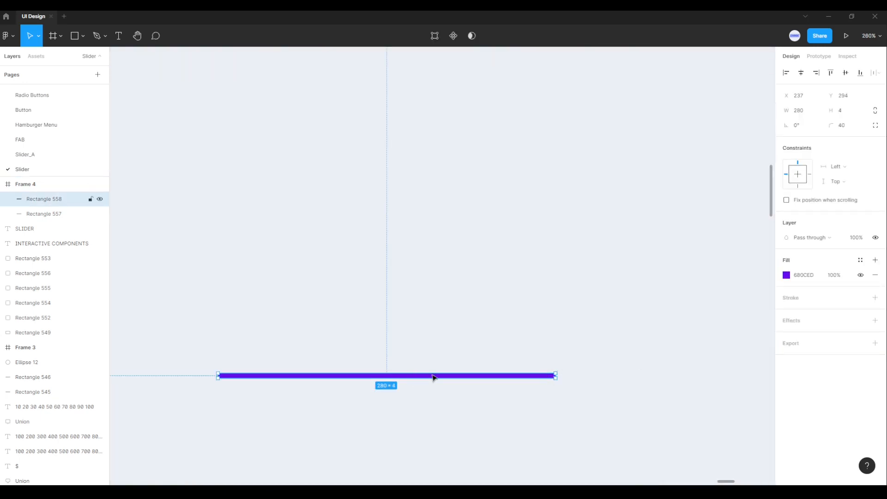
click(842, 116)
text(6)
key(Return)
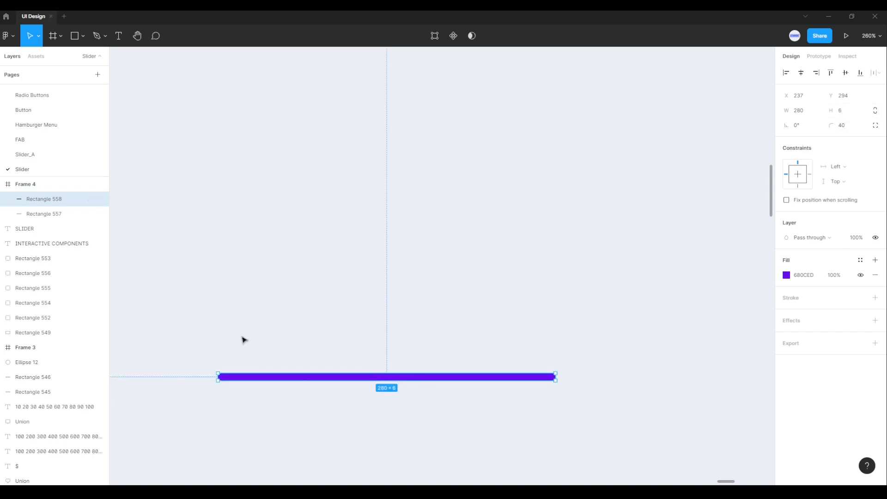
Step: Align the purple bar and the gray bar beneath it on their vertical centers
drag(294, 379, 294, 378)
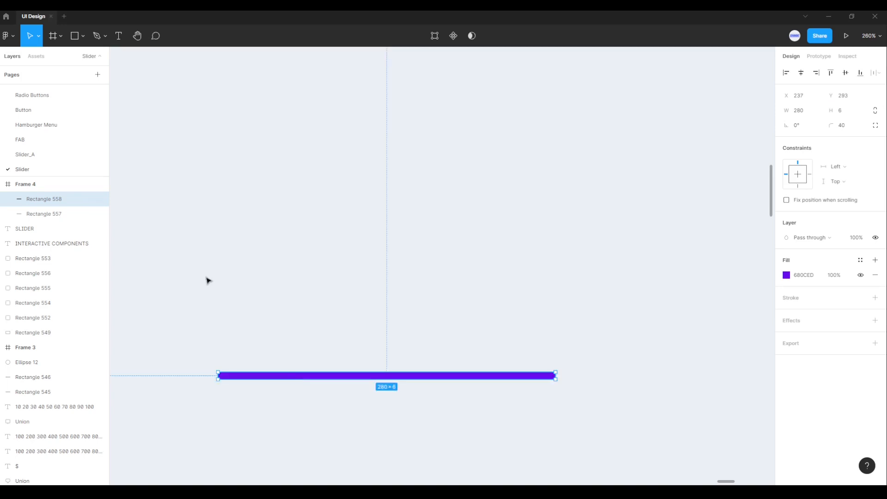
click(208, 290)
drag(193, 329, 618, 441)
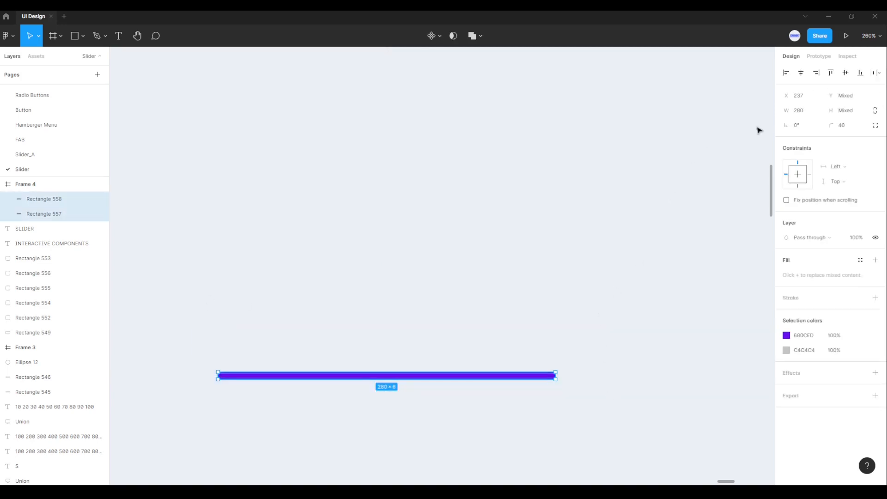
click(845, 74)
click(668, 343)
Step: Shorten the purple bar from its right end to about two thirds of the gray bar's length
click(550, 376)
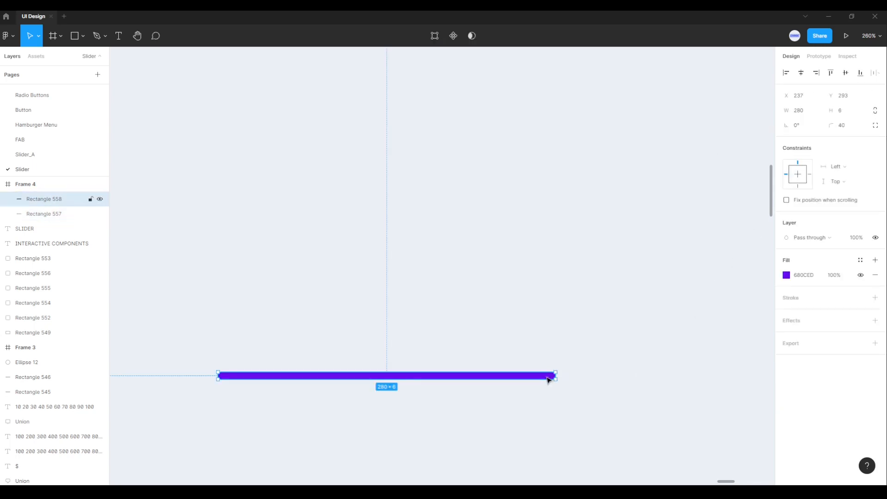
scroll(554, 380, up, 3)
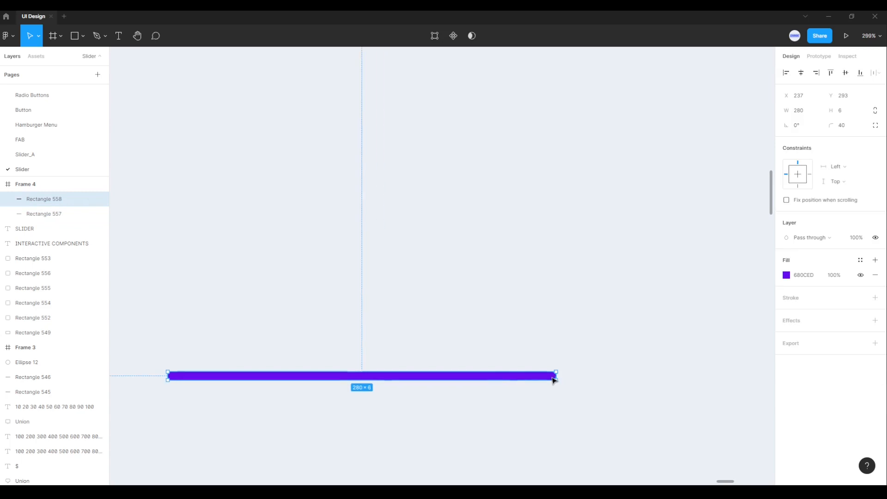
drag(555, 375, 397, 375)
click(377, 333)
Step: Move both slider bars together higher in the frame and center them horizontally
scroll(374, 329, down, 3)
drag(374, 328, 432, 275)
scroll(429, 318, down, 5)
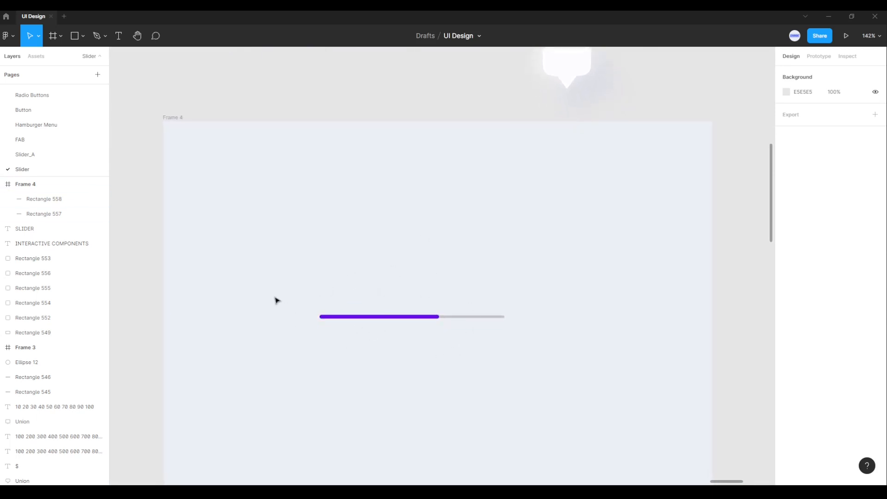
drag(276, 300, 554, 363)
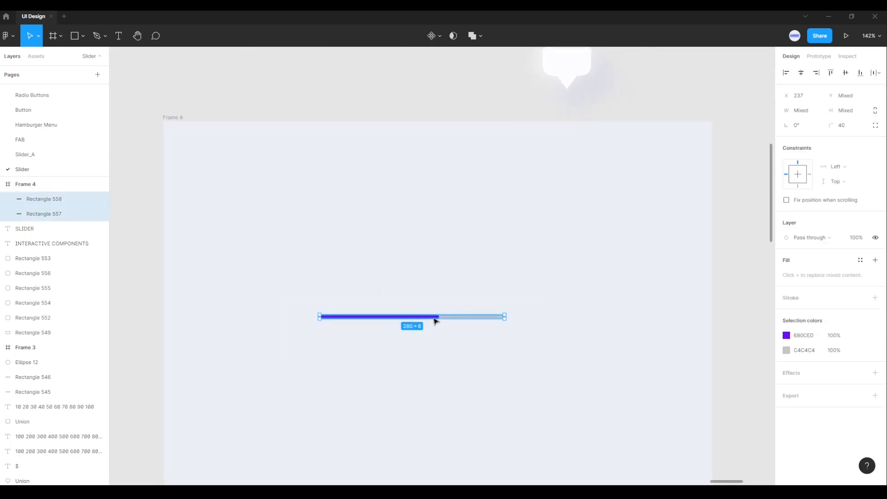
drag(435, 321, 461, 238)
click(489, 275)
Step: Duplicate the white speech bubble into the frame, with its tip above the purple bar's right end
scroll(580, 240, up, 5)
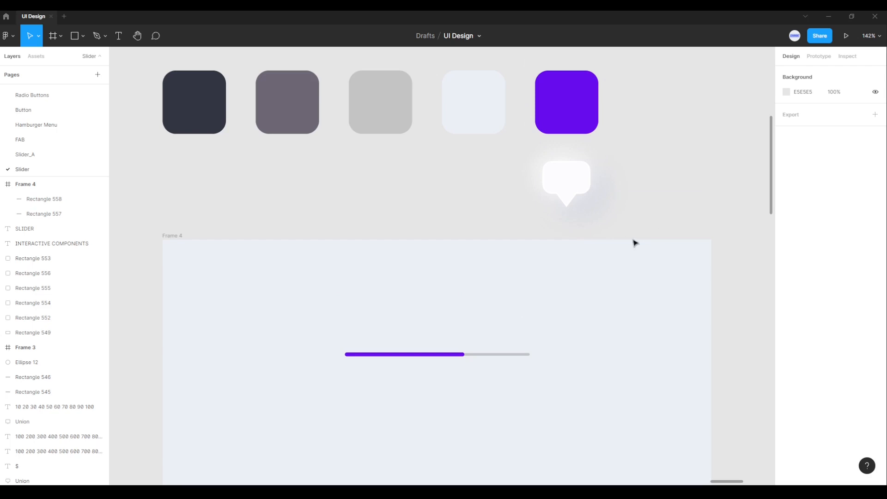
click(565, 177)
drag(571, 179, 470, 297)
click(521, 299)
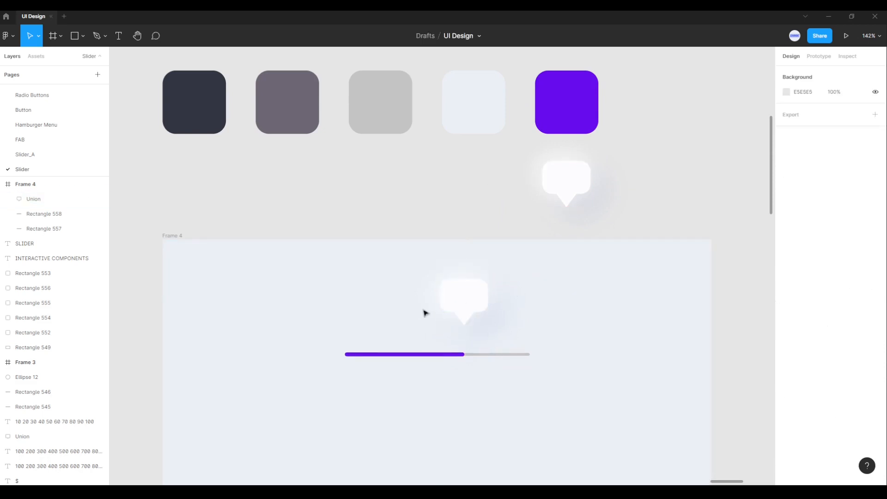
Step: Draw a small circle above the slider bars with the Ellipse tool and size it to 20 × 20
click(75, 36)
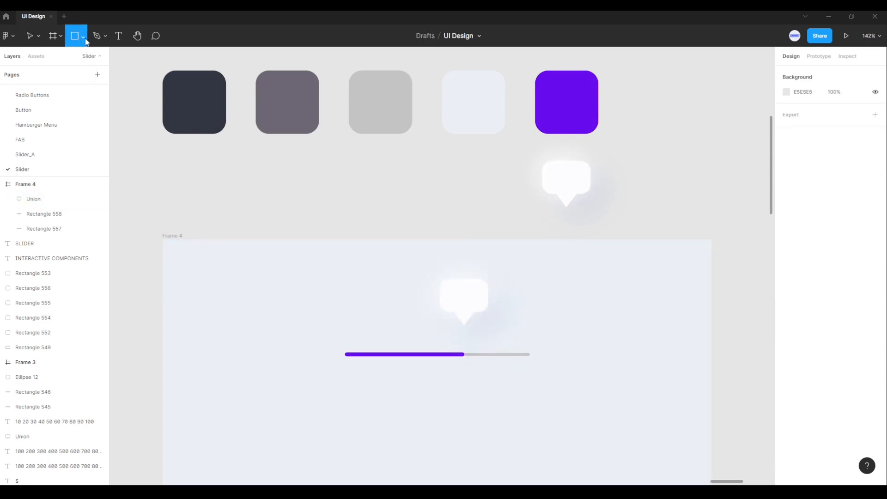
click(83, 37)
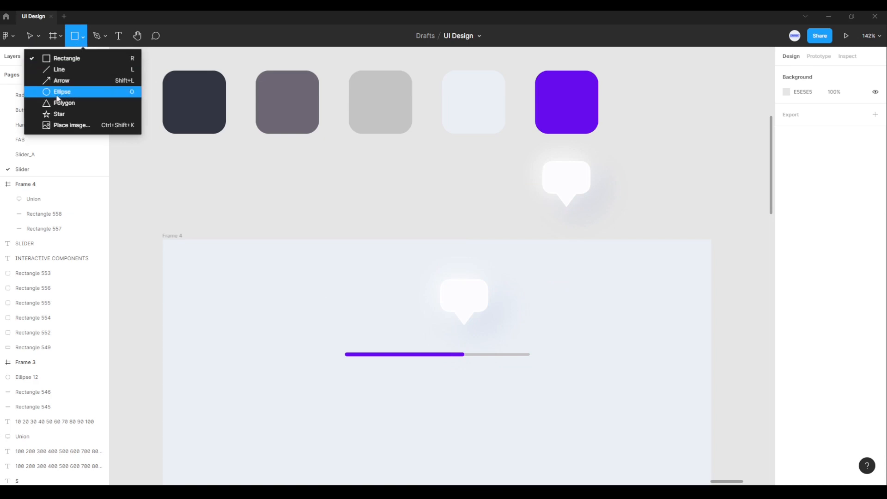
click(57, 94)
drag(358, 315, 371, 329)
scroll(380, 329, up, 2)
scroll(377, 325, up, 2)
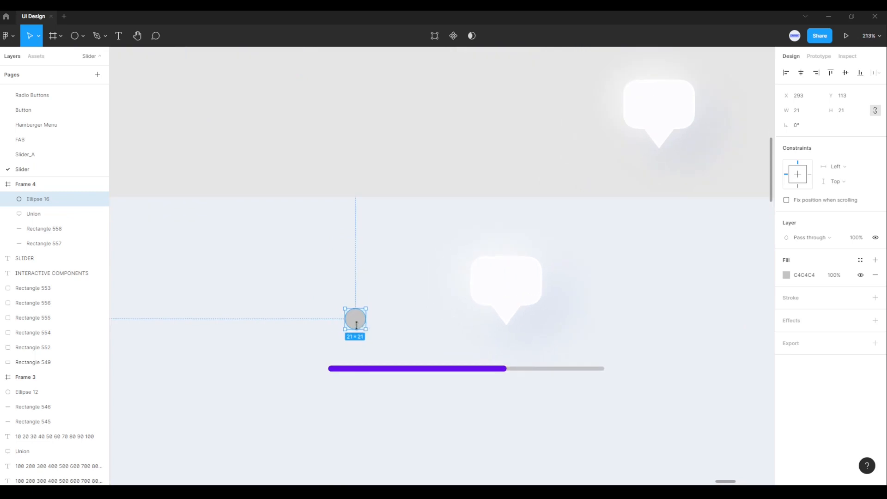
click(795, 113)
key(Return)
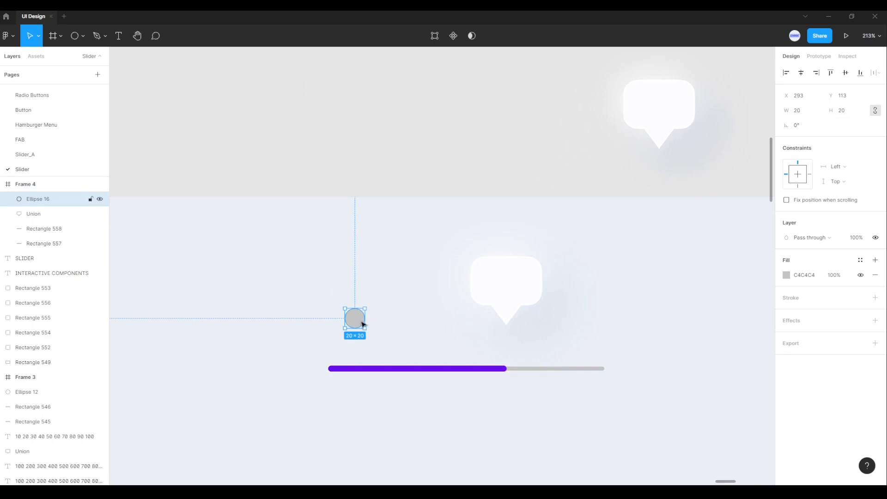
Step: Center the circle on the purple bar's right end and fill it with the bar's purple, 680CED
drag(363, 324, 508, 373)
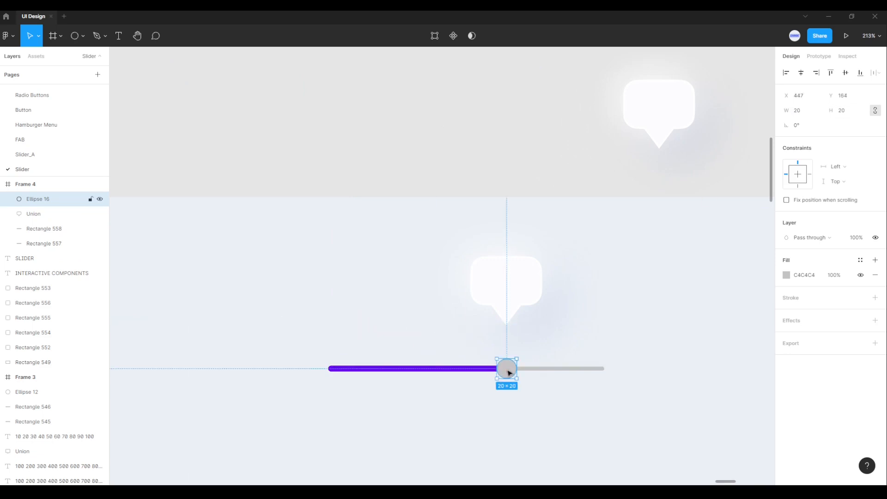
click(786, 276)
click(677, 382)
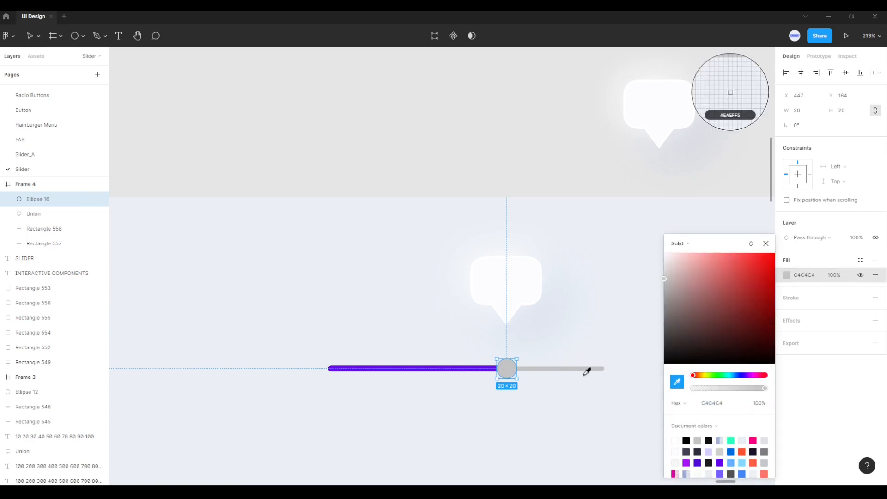
click(490, 364)
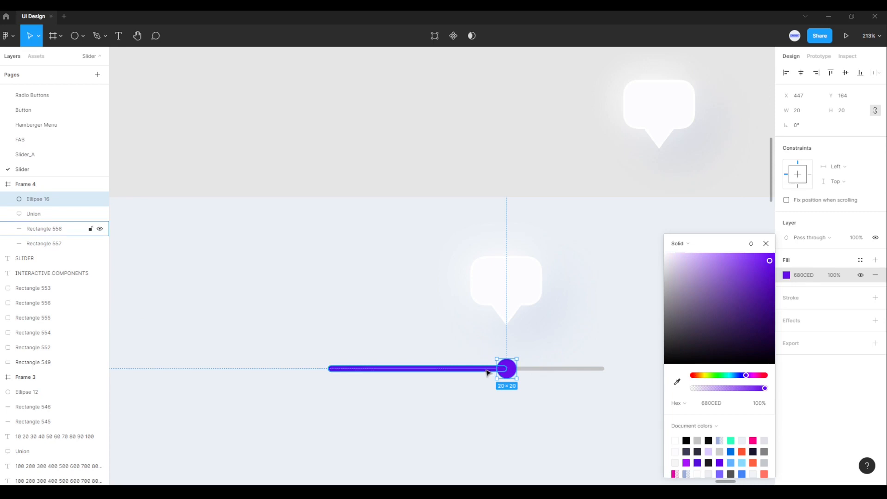
click(591, 419)
Step: Move the speech bubble in the frame straight down to about Y 85, its tip just above the purple circle
scroll(600, 397, down, 10)
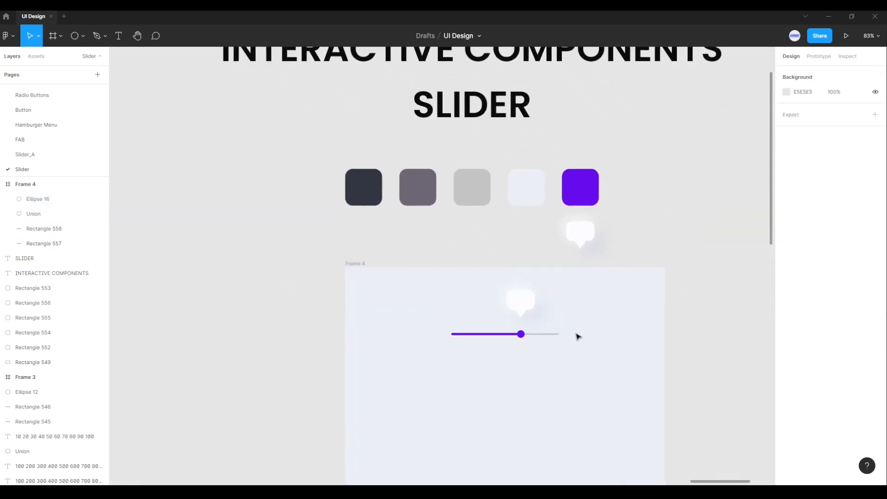
scroll(577, 336, up, 3)
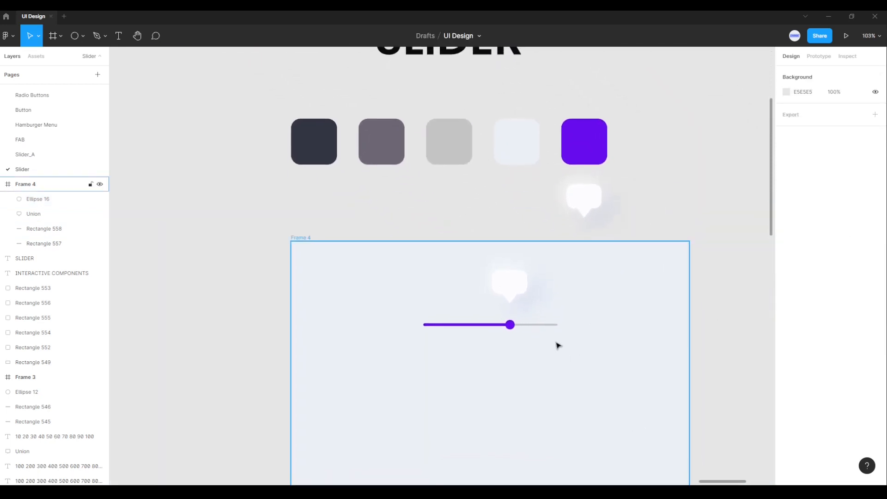
scroll(558, 345, up, 3)
click(503, 269)
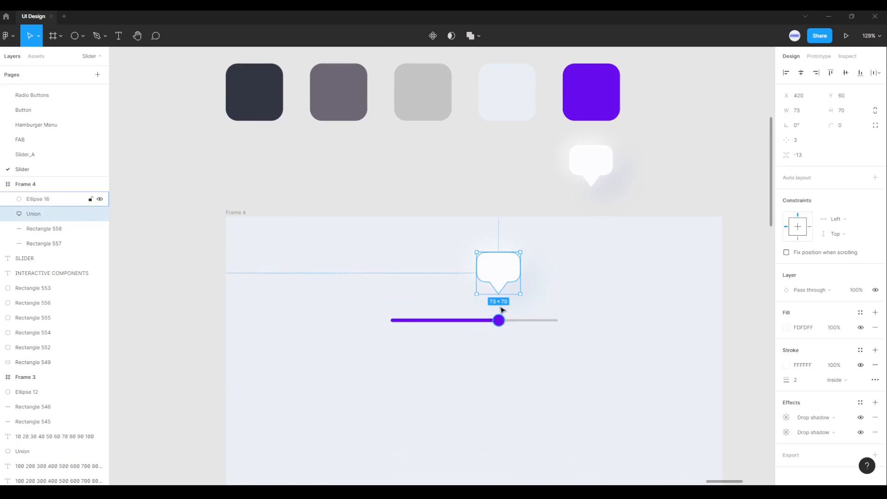
drag(497, 275, 498, 285)
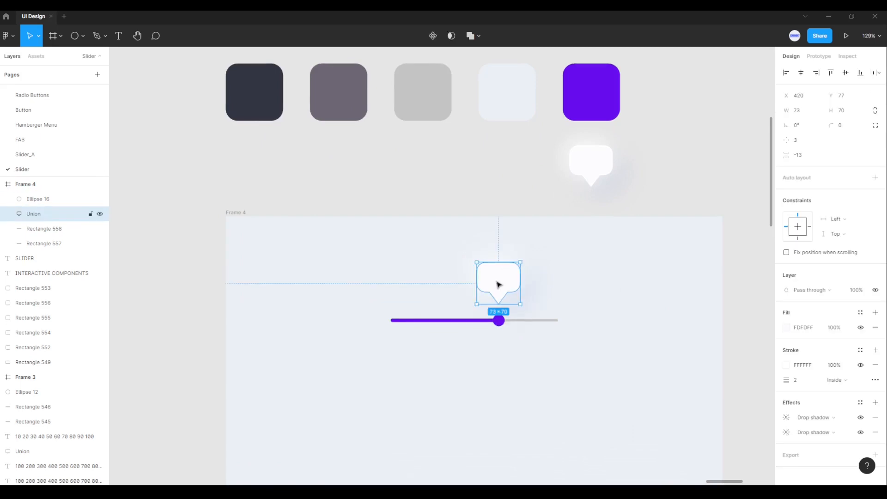
key(alt)
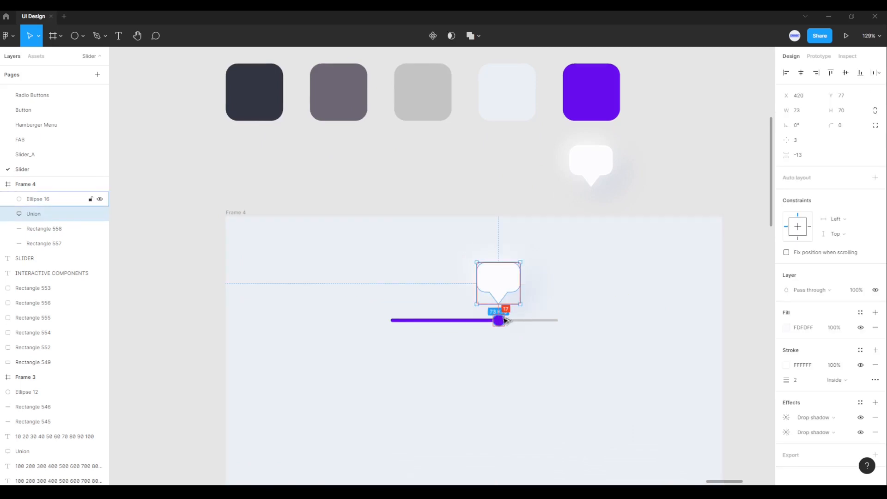
key(Down)
key(Down)
key(Down)
key(Down)
key(Down)
key(Down)
key(Down)
key(Down)
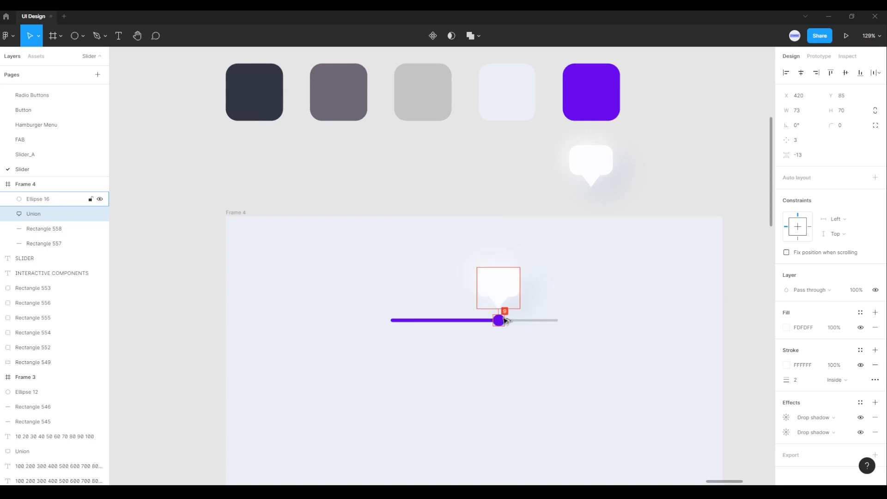
click(505, 350)
Step: Add a "$" text in the Poppins font to the empty area beside the speech bubble
scroll(505, 350, up, 3)
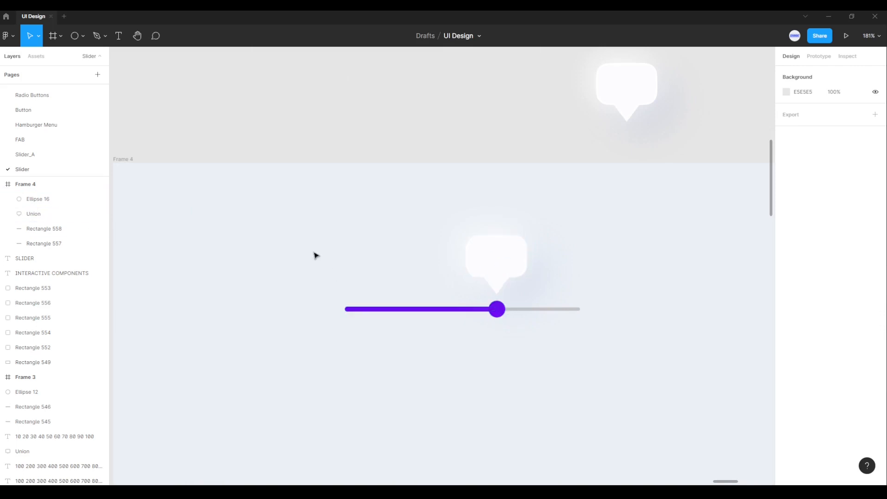
click(119, 37)
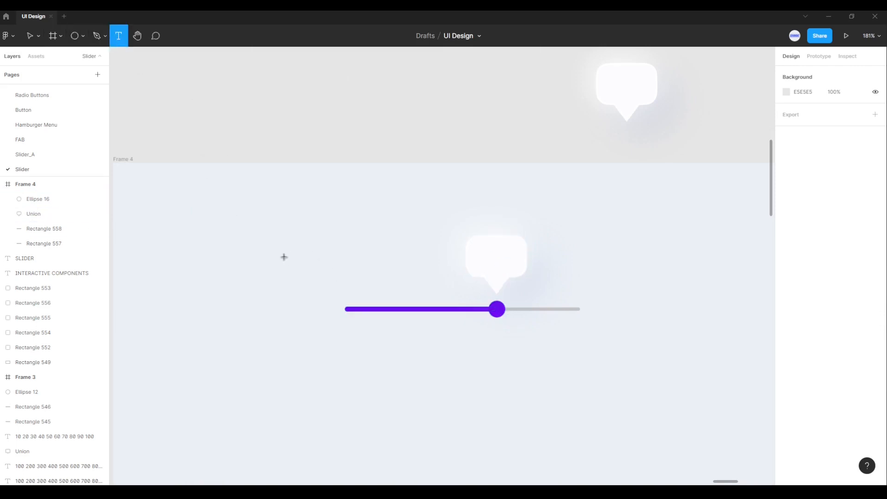
click(284, 258)
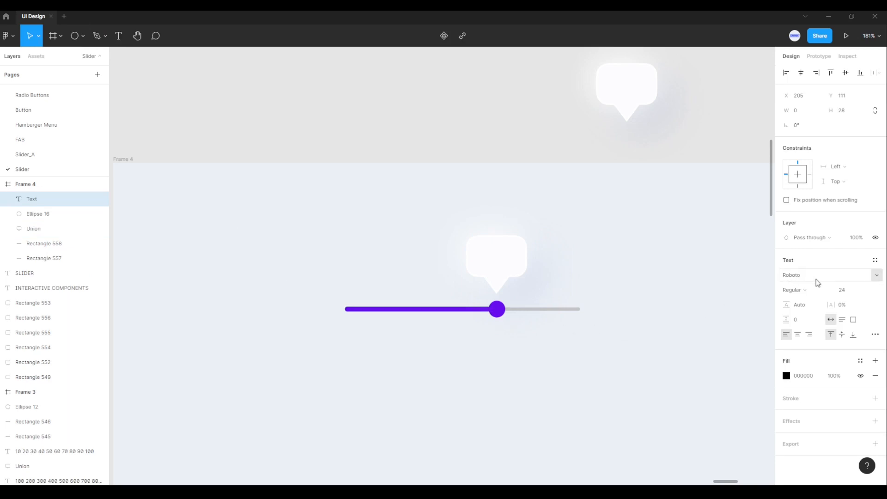
click(817, 282)
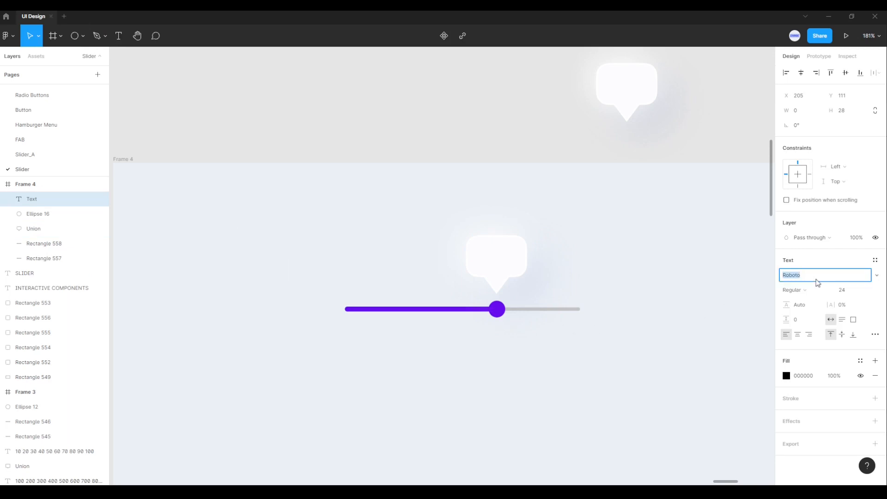
text(Poppins)
key(Return)
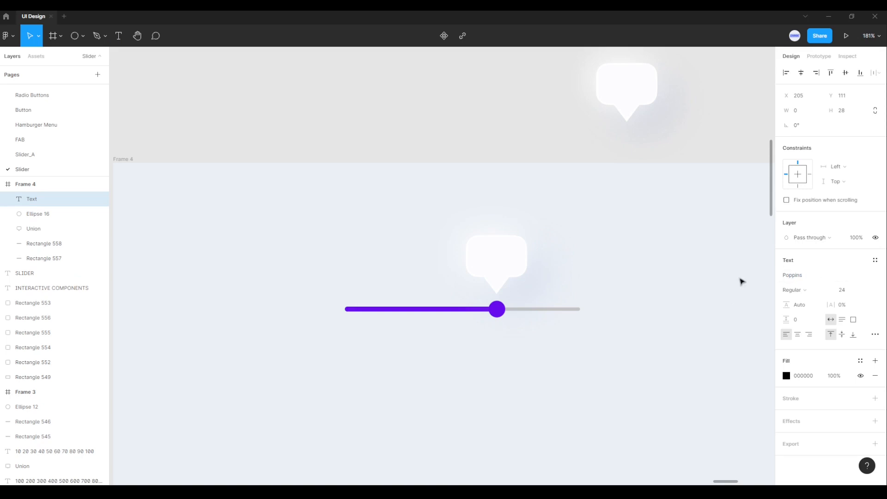
text($)
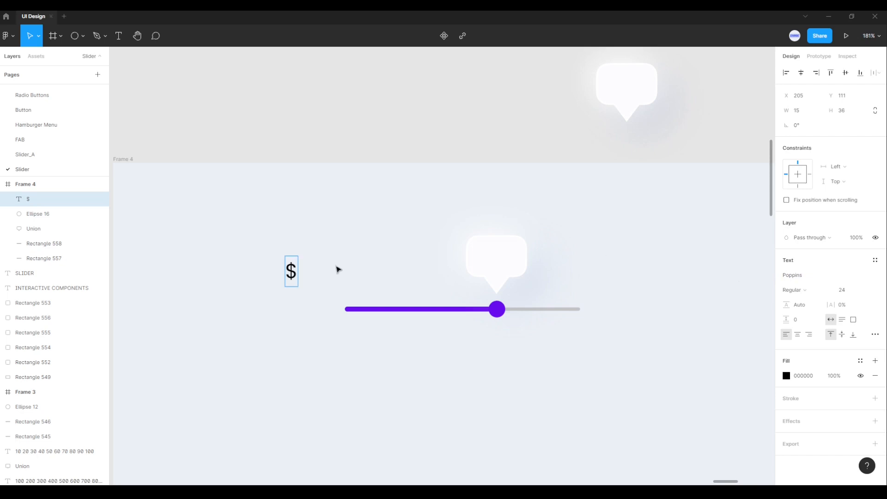
key(Escape)
Step: Place the "$" inside the speech bubble near its left edge, at about X 424, Y 95
drag(292, 272, 479, 263)
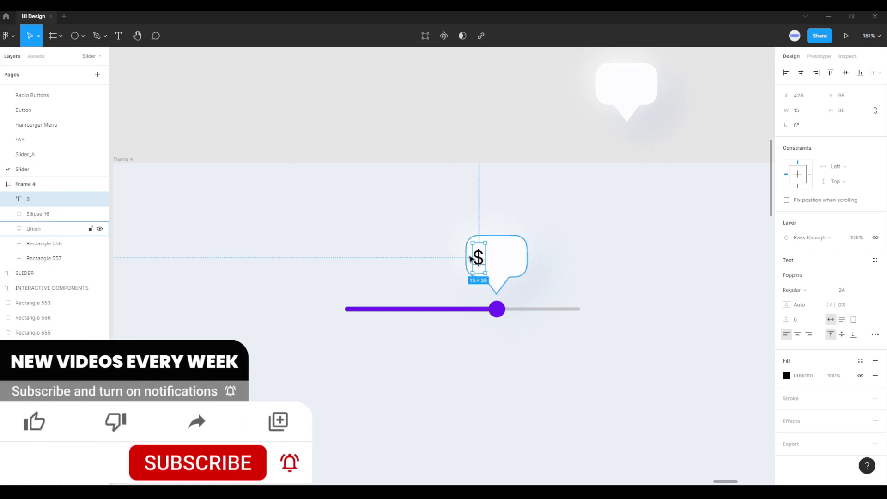
key(alt)
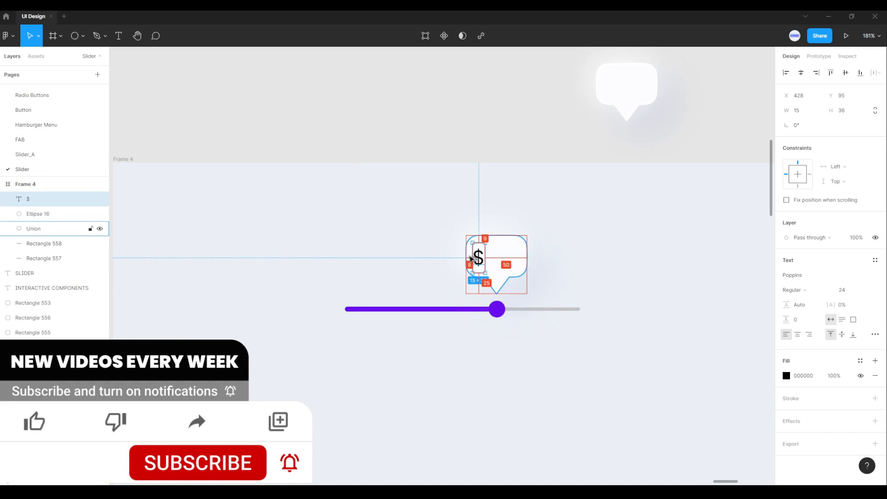
key(Left)
key(Left)
key(Left)
key(Left)
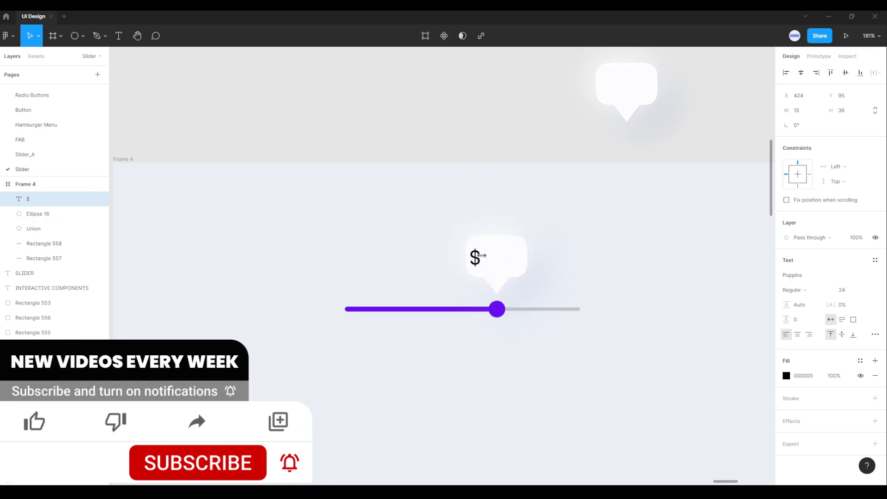
key(alt)
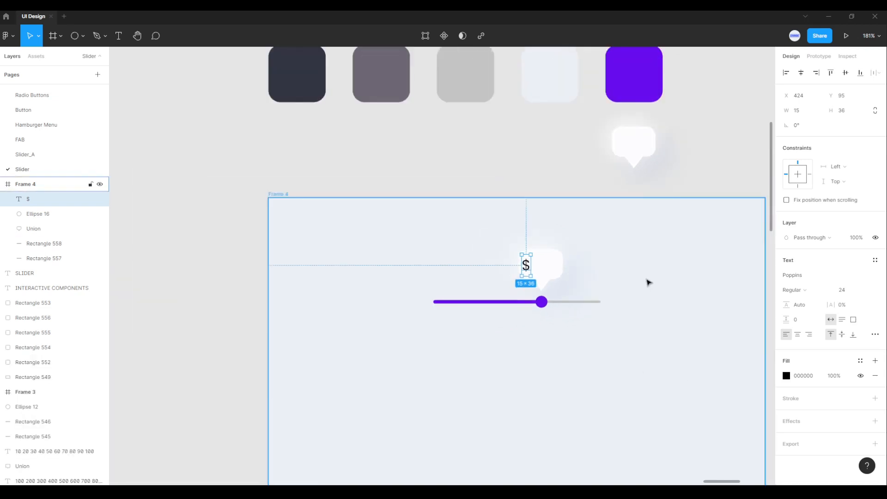
Step: Recolor the "$" to 6D6875 by sampling the grayish-purple swatch above the frame
drag(638, 266, 609, 316)
click(787, 376)
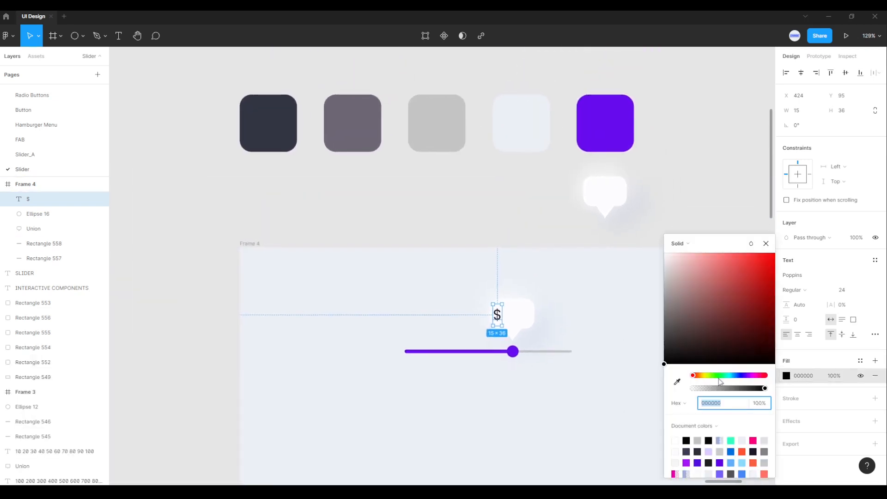
click(676, 381)
click(358, 128)
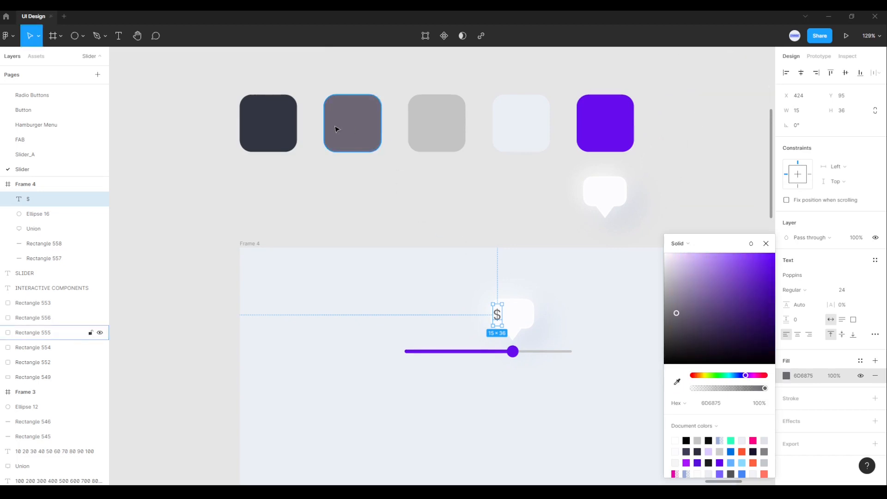
click(502, 392)
Step: Move the slider bars, circle, speech bubble and "$" together slightly left in the frame
scroll(537, 371, up, 3)
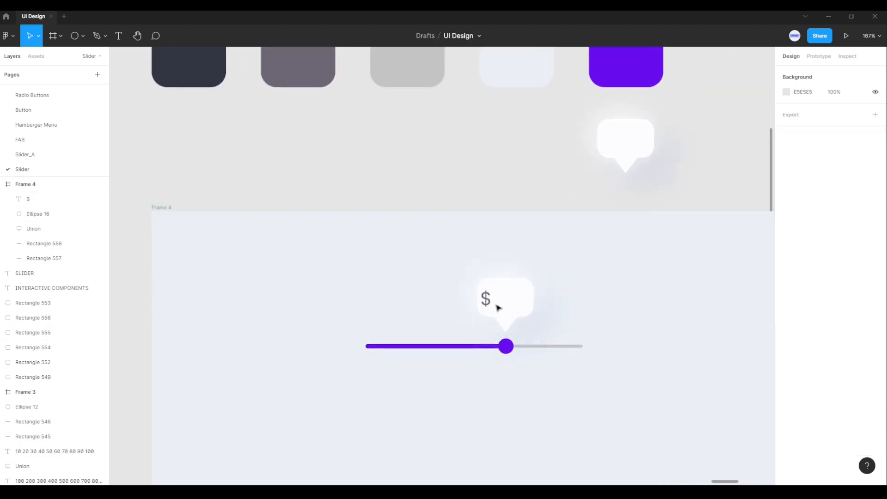
scroll(556, 355, down, 3)
drag(637, 402, 514, 340)
scroll(510, 337, down, 2)
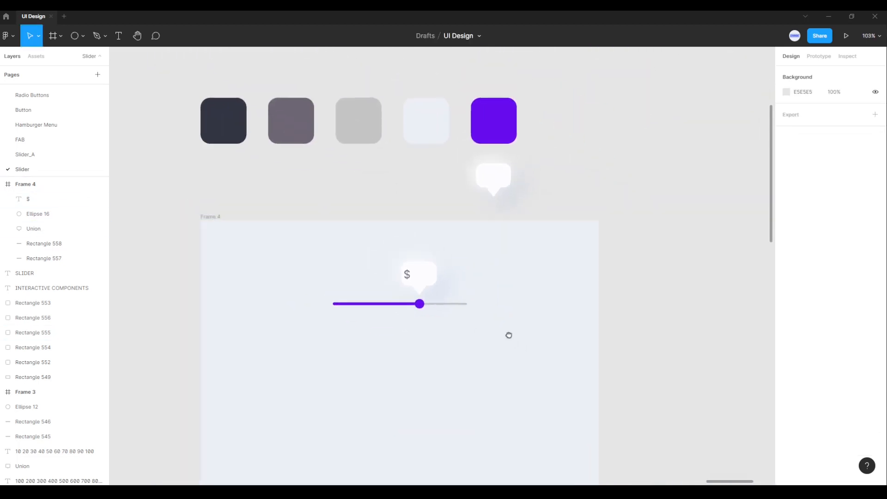
drag(270, 241, 474, 338)
drag(399, 261, 392, 265)
click(528, 287)
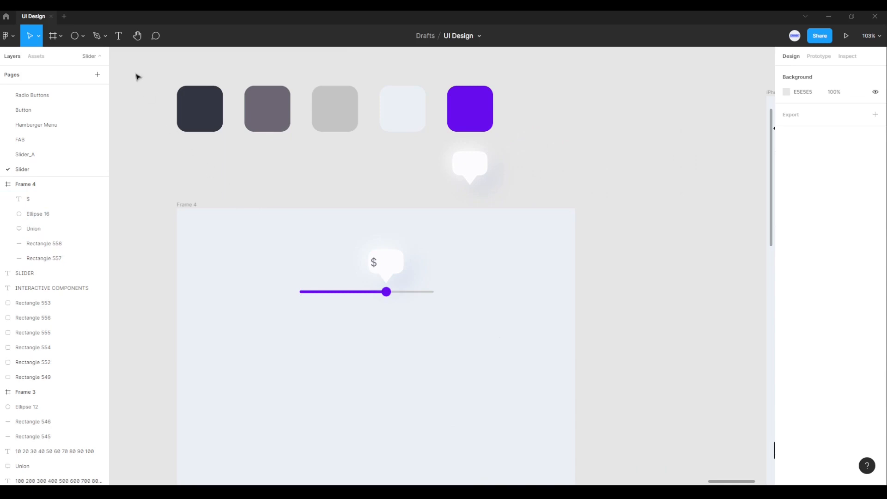
Step: Start a new text element to the right of the slider and set its font to Roboto
click(119, 35)
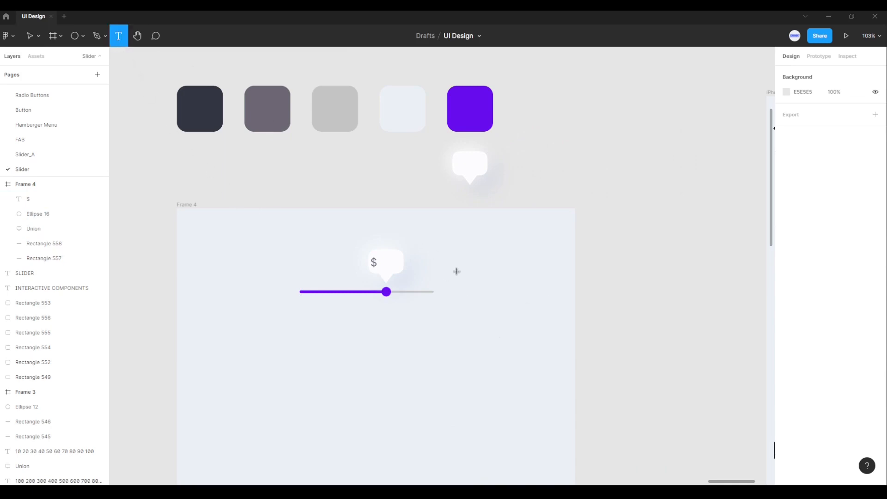
click(452, 232)
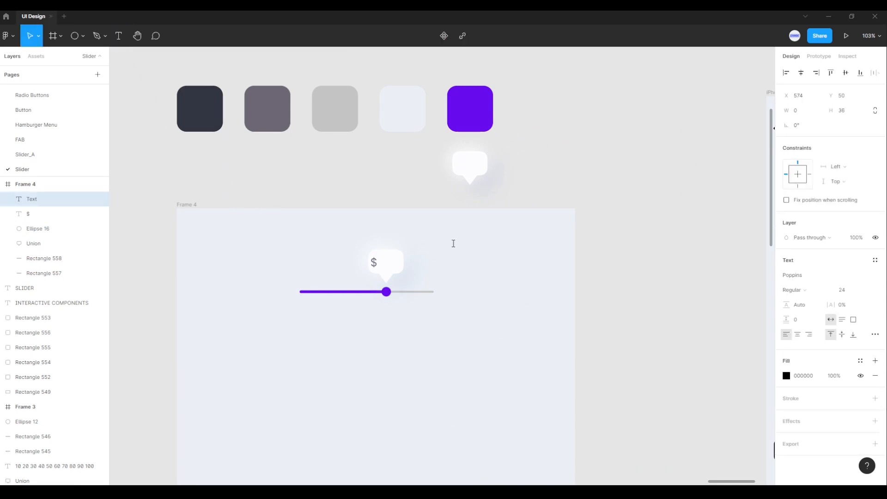
click(800, 275)
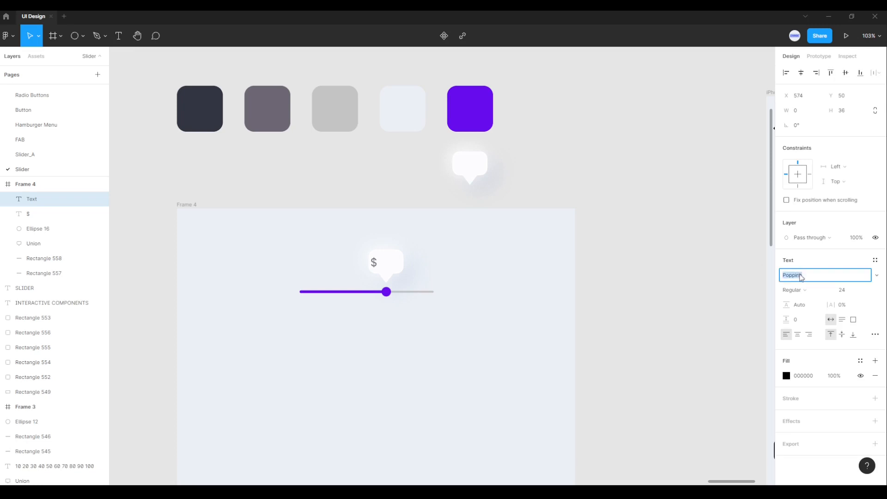
text(Roboto)
key(Return)
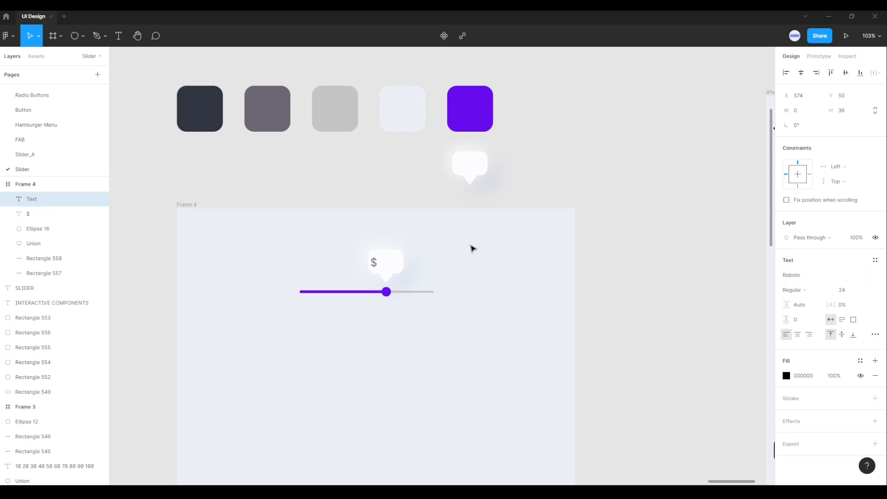
Step: Enter the numbers 100 to 900 in increments of 100 as a column, with a blank line between each number
text(100)
key(Return)
key(Return)
text(200)
key(Return)
key(Return)
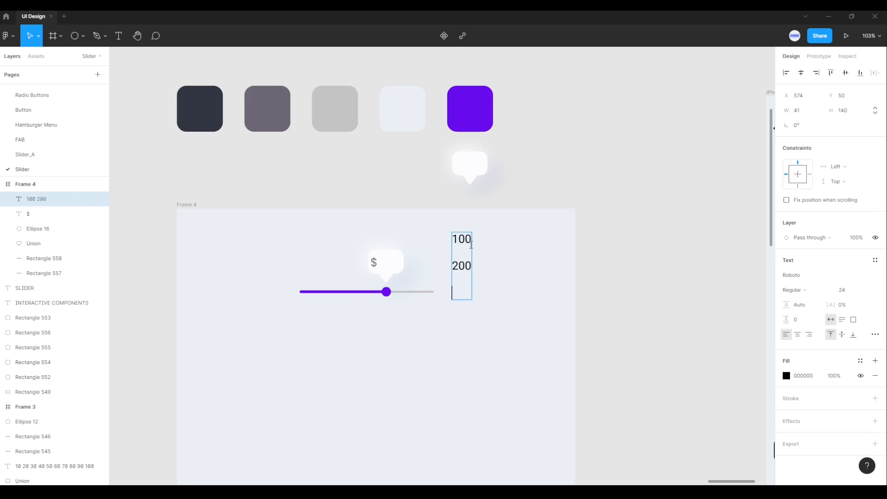
text(300)
key(Return)
key(Return)
text(400)
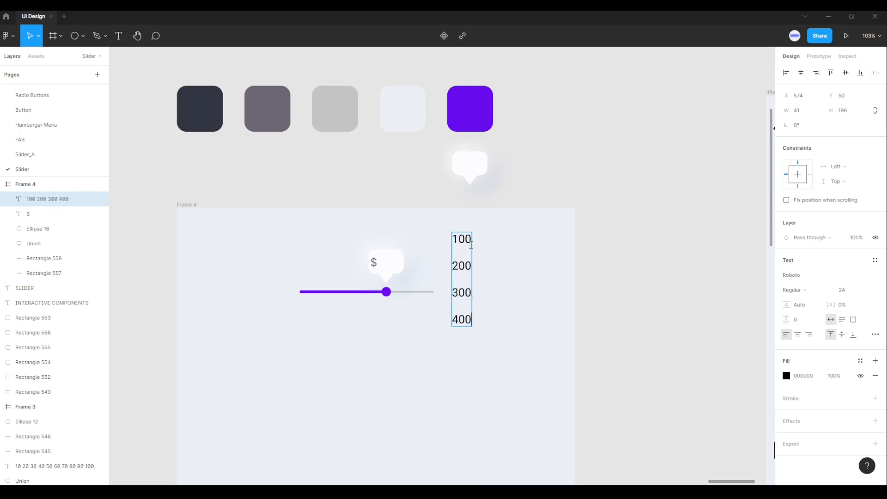
key(Return)
key(Return)
text(500)
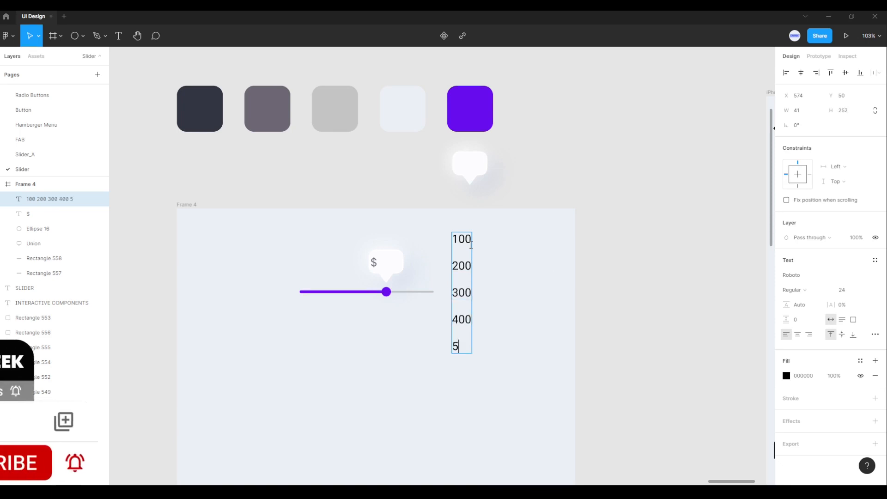
key(Return)
key(Return)
text(600)
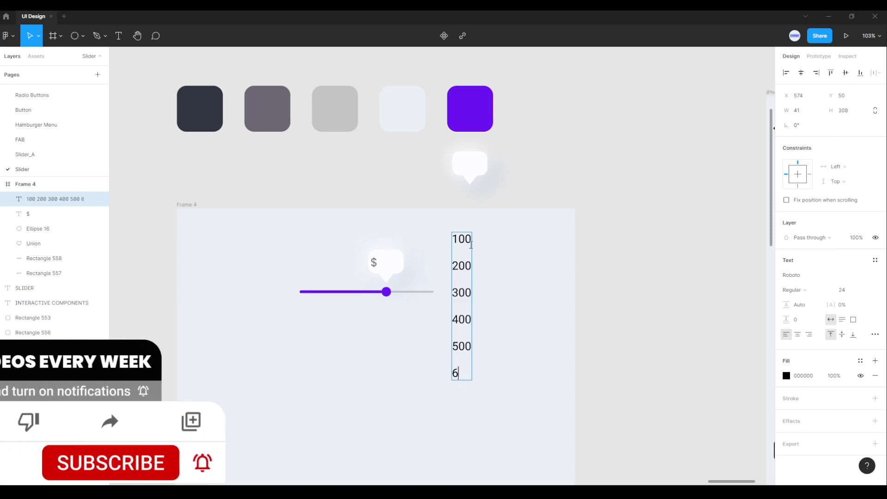
key(Return)
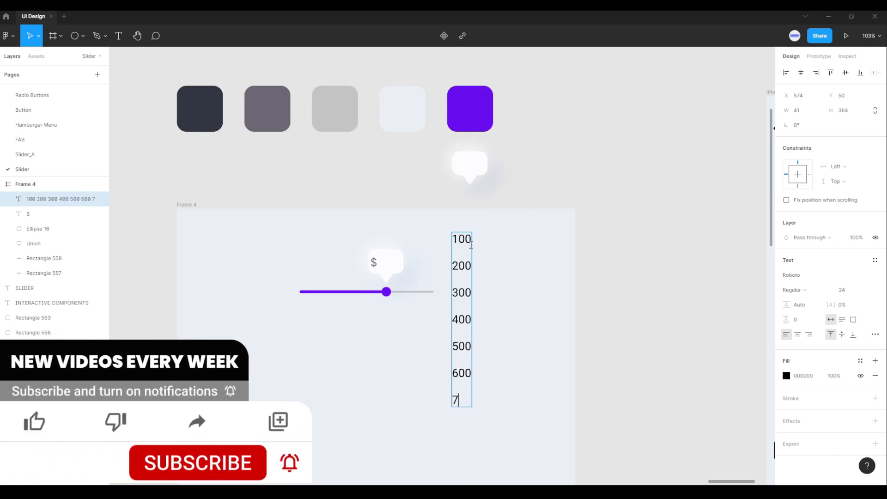
text(700)
key(Return)
text(8000)
key(BackSpace)
key(Return)
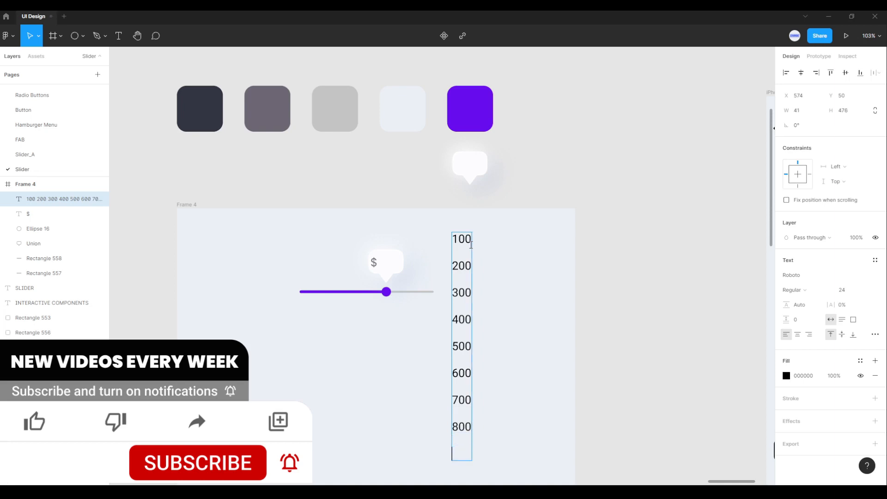
text(900)
key(Escape)
scroll(510, 348, up, 5)
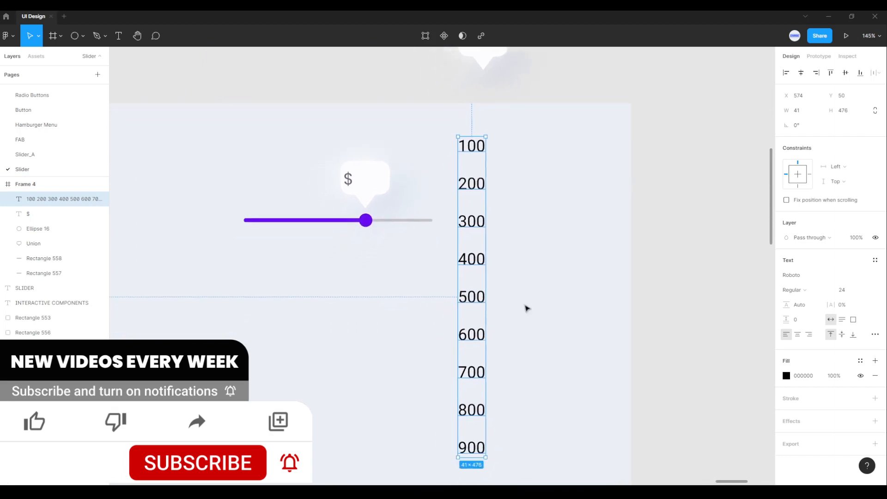
click(428, 257)
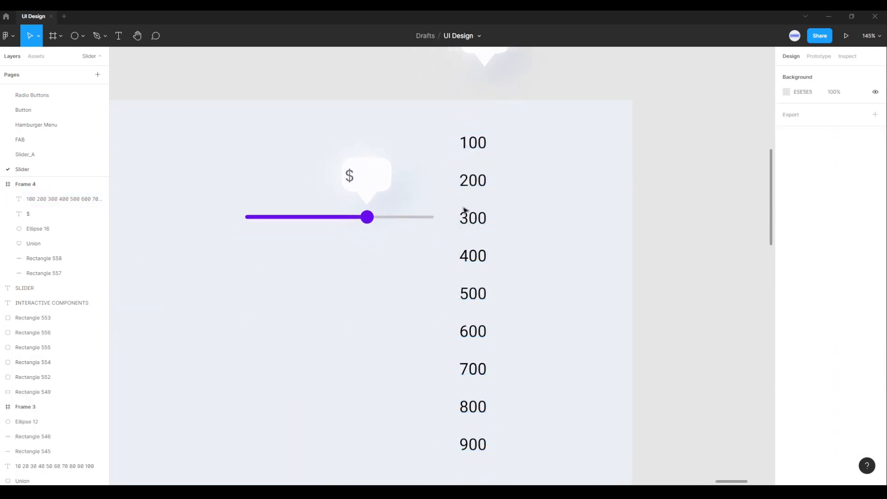
Step: Draw a rectangle below the slider and set its size to 42 × 25
click(82, 36)
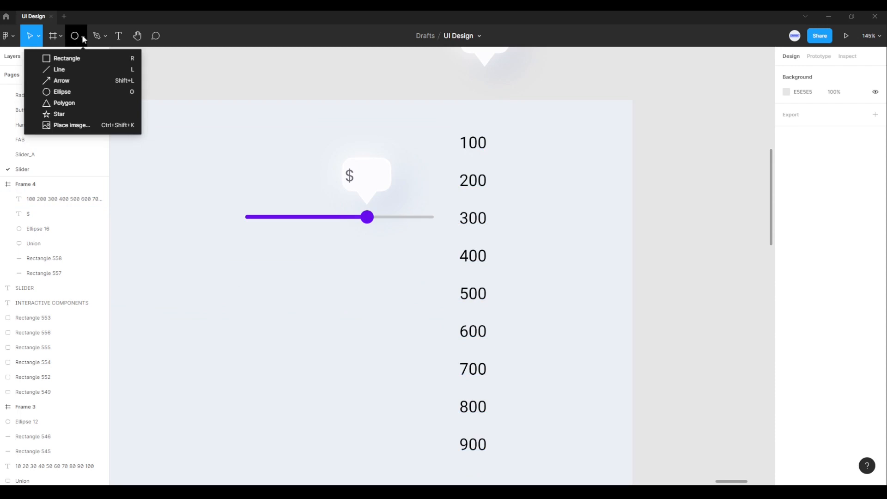
click(65, 59)
drag(318, 286, 342, 299)
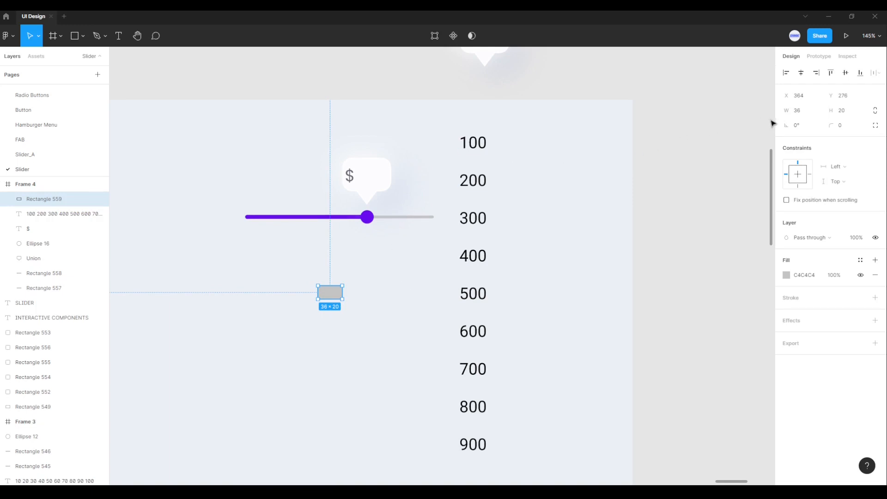
click(806, 112)
key(Return)
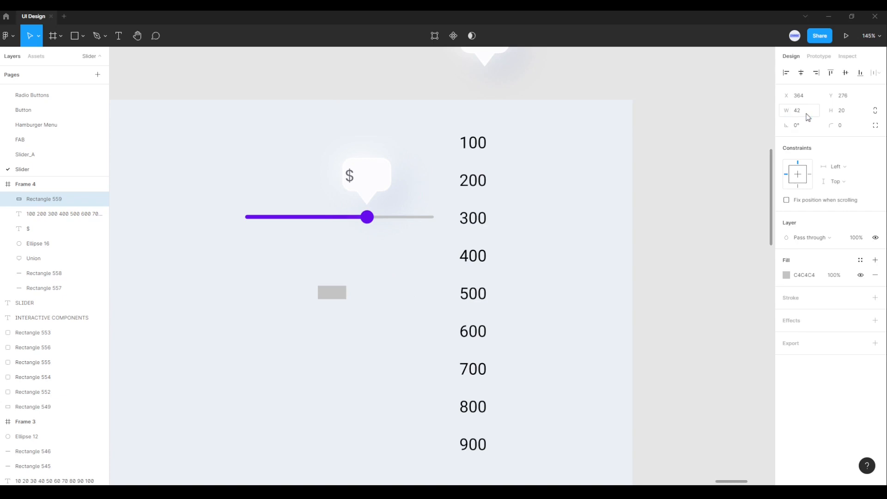
click(843, 116)
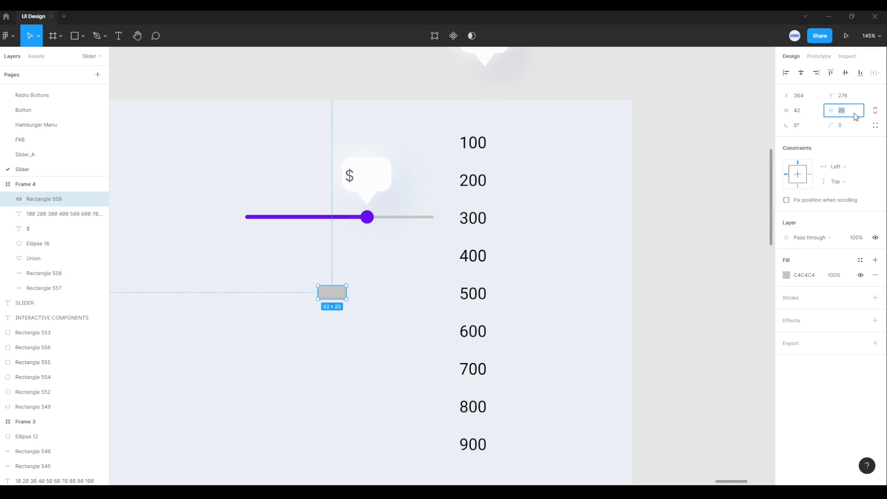
key(Return)
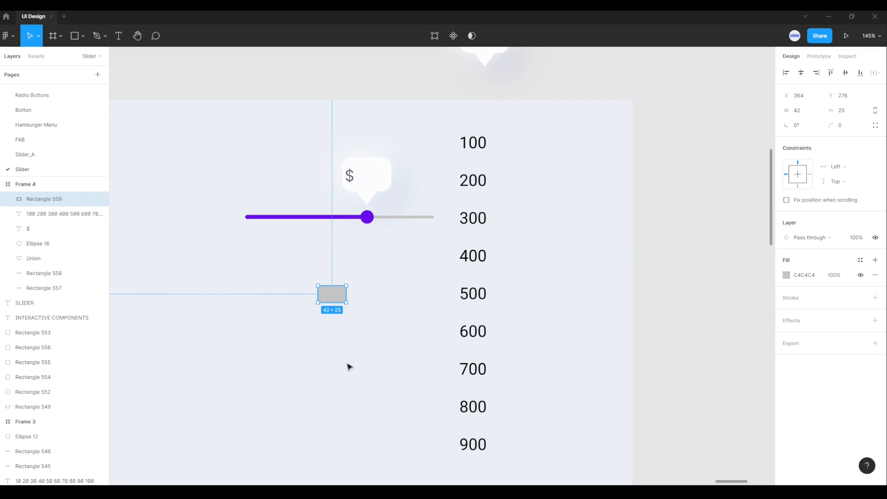
Step: Place the gray rectangle inside the speech bubble just after the "$", at X 419, Y 100
drag(332, 300, 371, 181)
scroll(375, 180, up, 5)
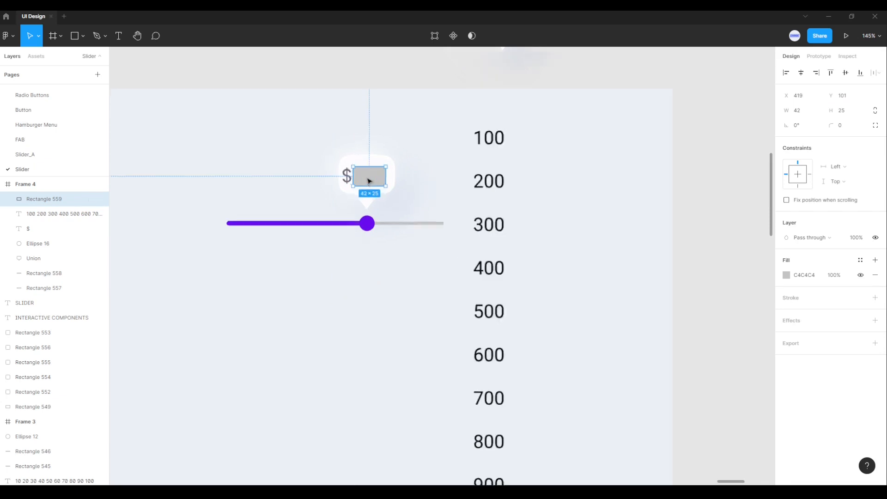
key(alt)
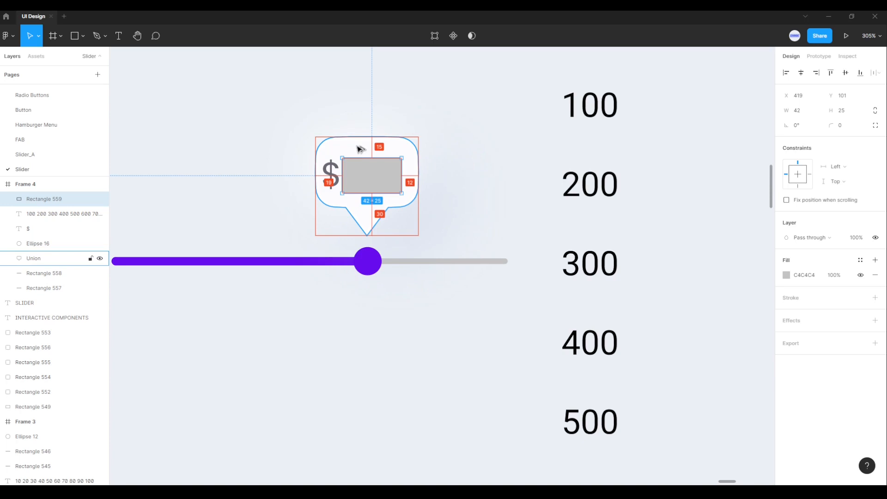
key(Down)
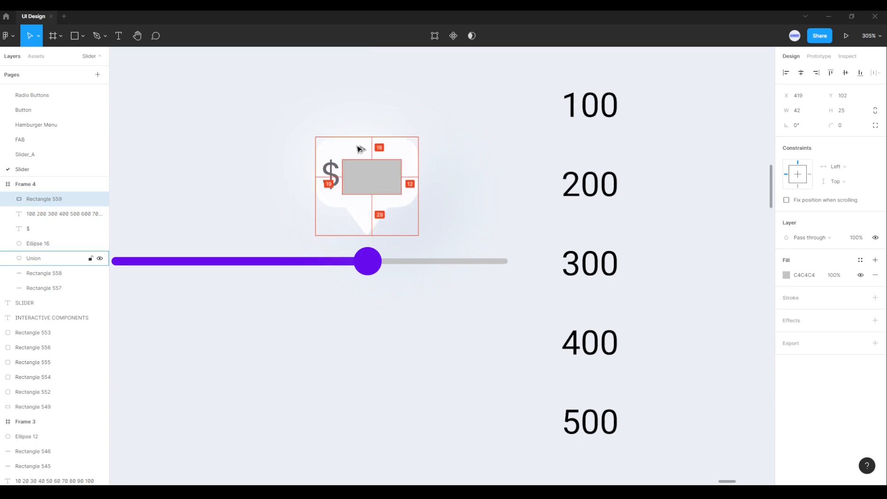
key(Up)
key(Up)
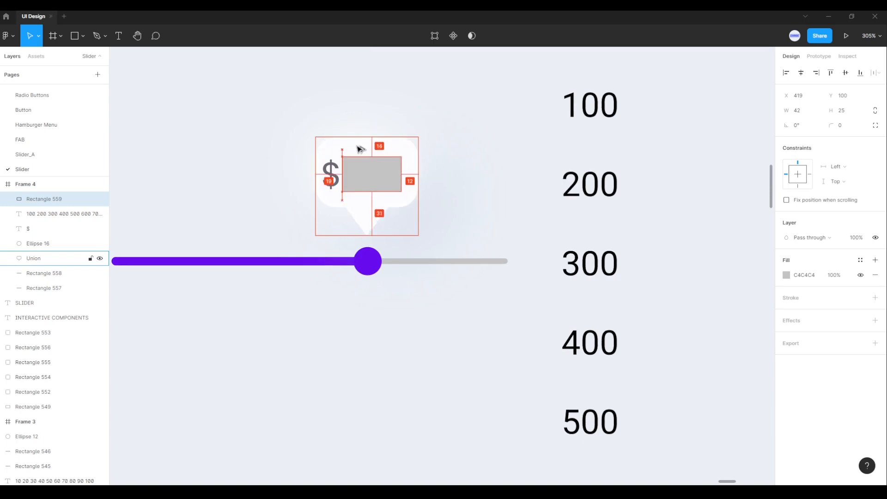
key(alt)
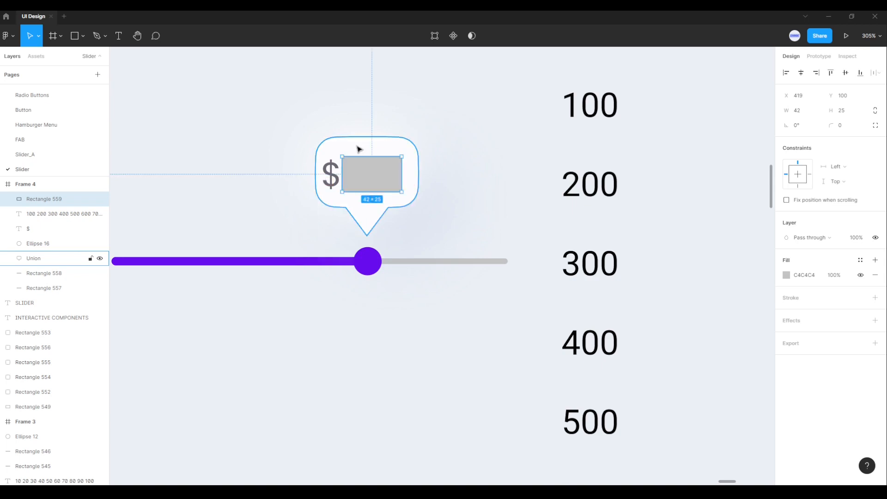
click(394, 340)
scroll(423, 336, down, 4)
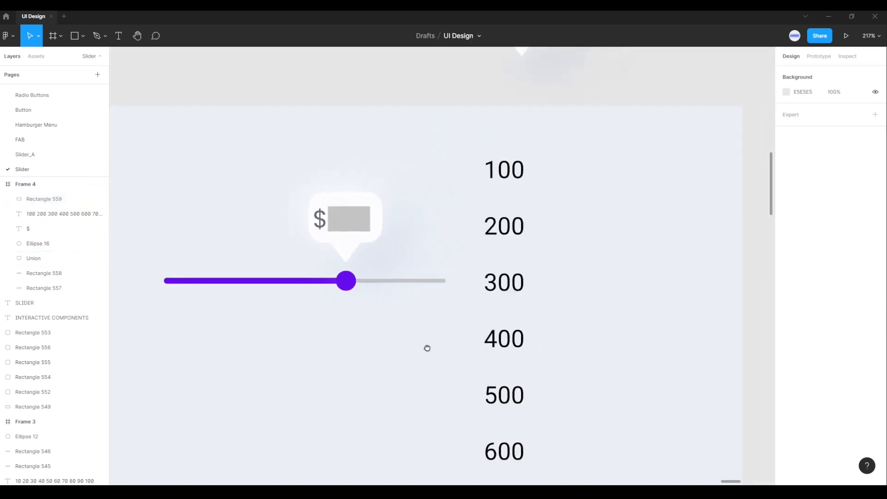
scroll(427, 348, down, 4)
drag(422, 356, 465, 327)
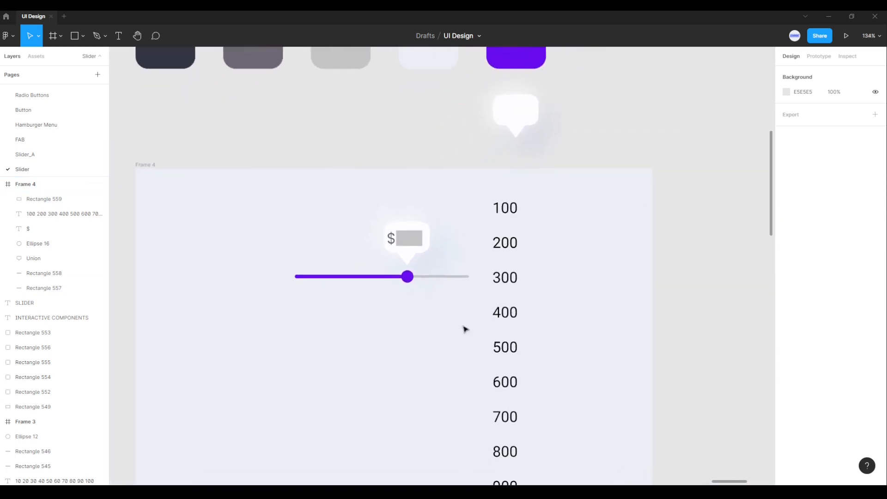
Step: Bring the number column to the front and move it over the speech bubble, overlapping the gray rectangle, to X 447, Y 100
click(508, 256)
drag(509, 247, 501, 276)
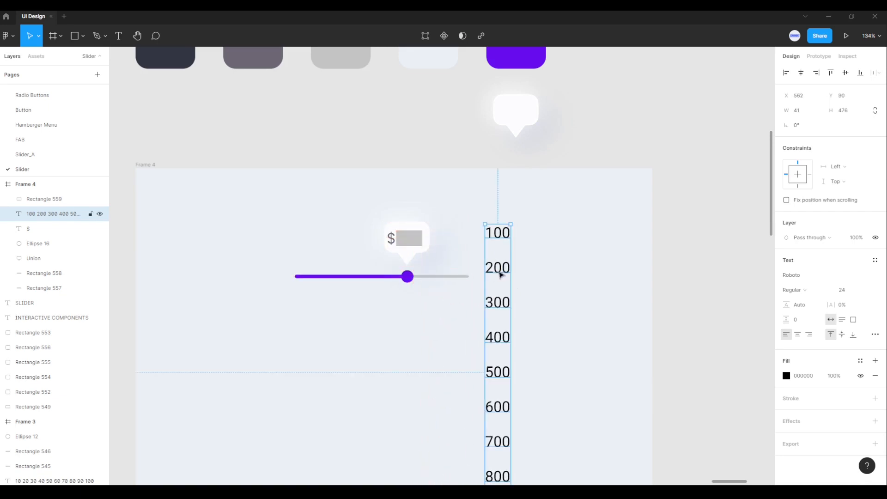
right_click(500, 275)
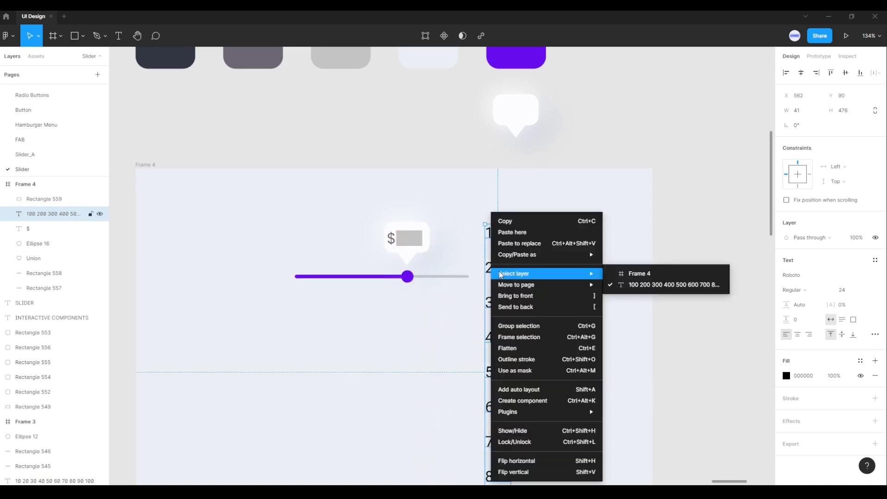
click(521, 299)
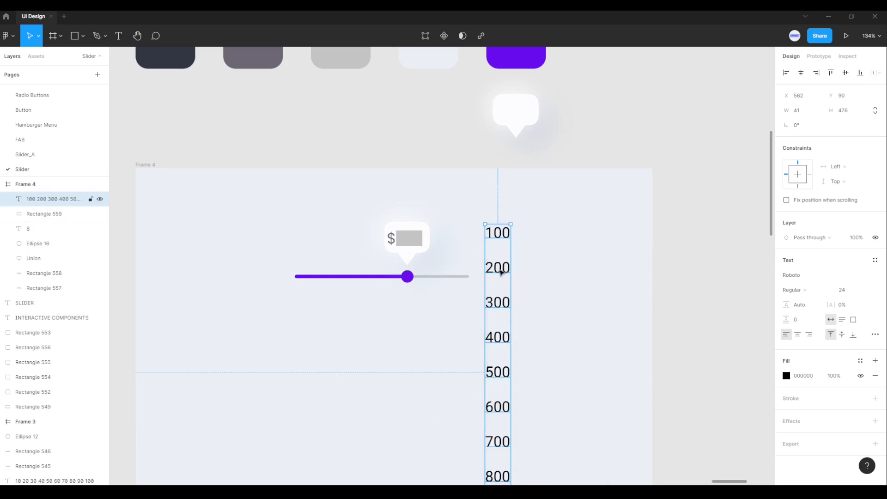
drag(497, 271, 425, 279)
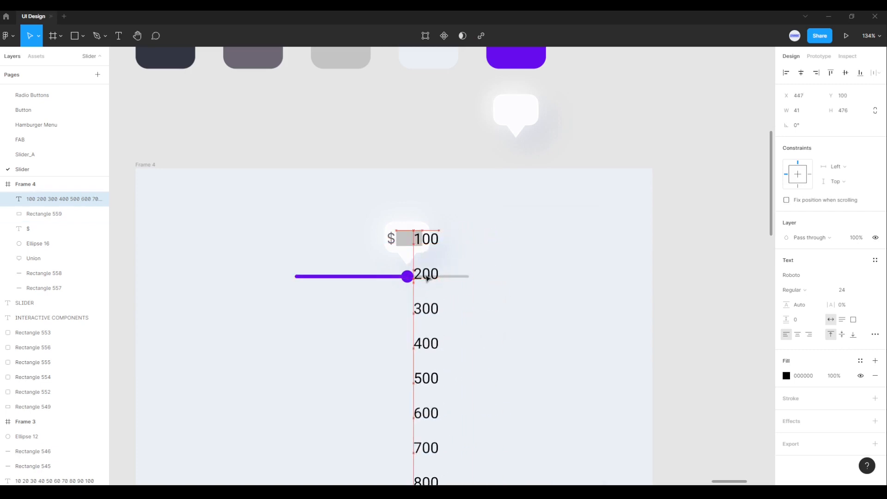
Step: Mask the number column with the gray rectangle inside the speech bubble
scroll(408, 259, up, 5)
scroll(398, 250, up, 2)
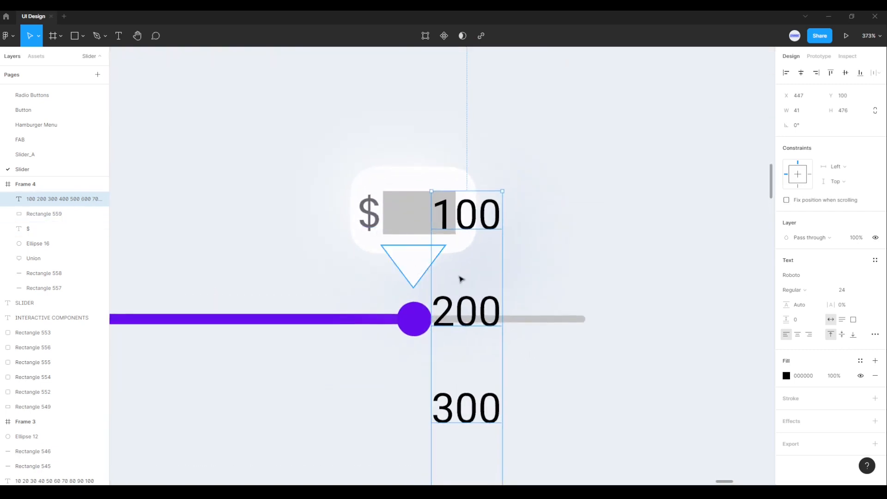
shift+click(413, 214)
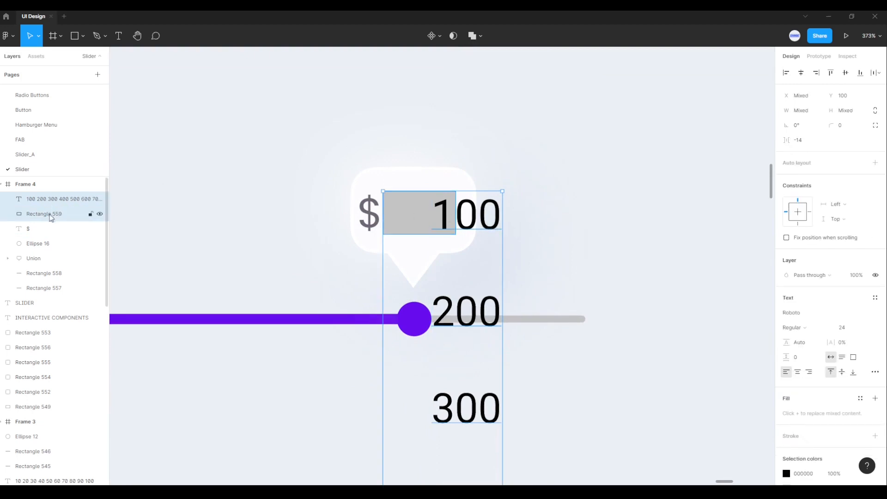
right_click(433, 222)
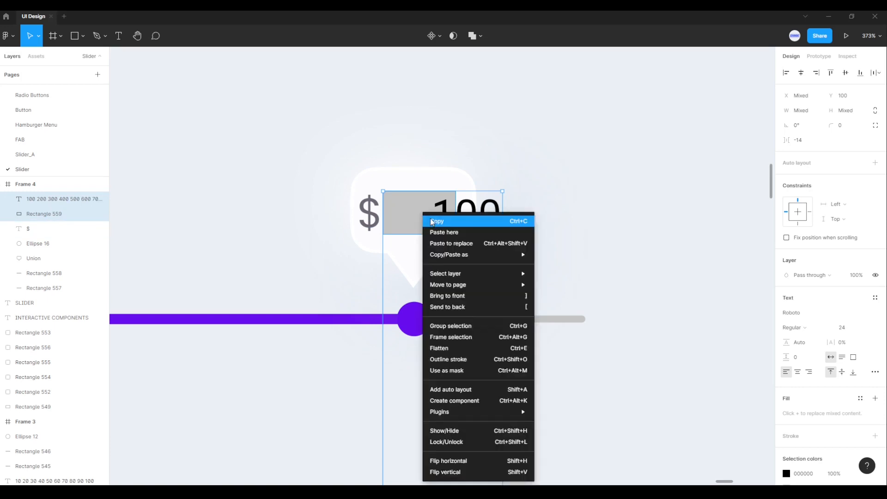
click(458, 373)
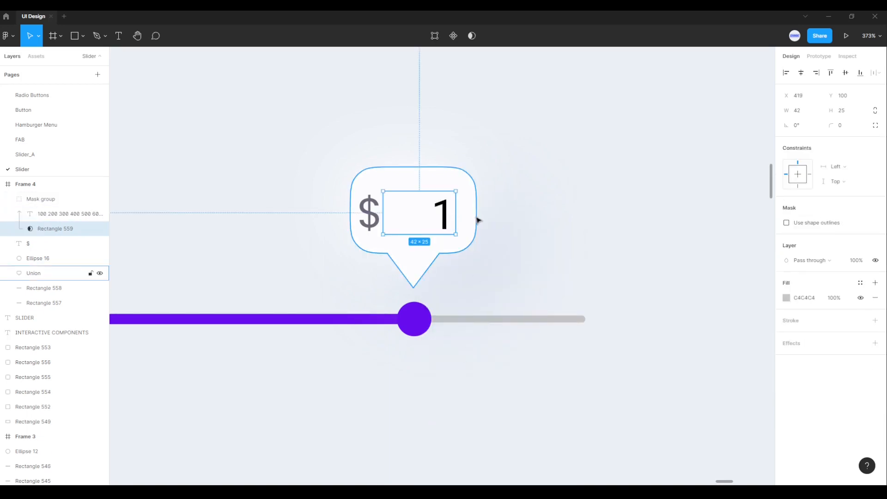
key(Left)
key(Left)
key(Left)
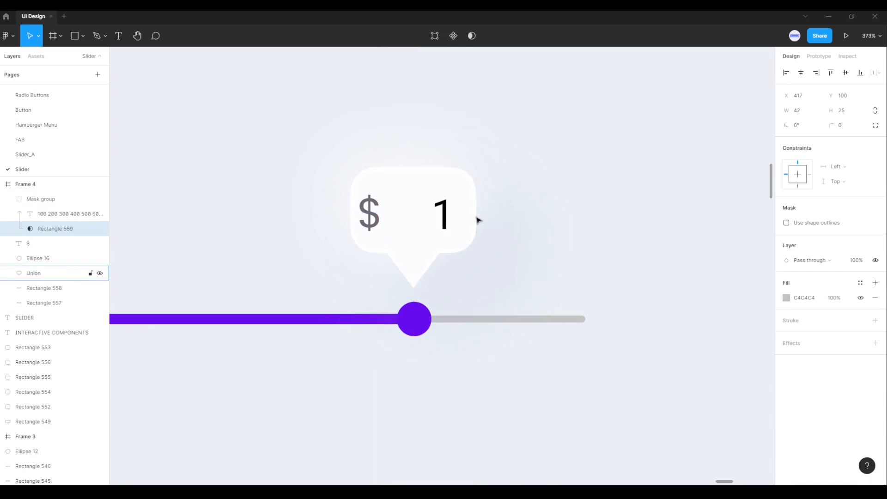
key(Left)
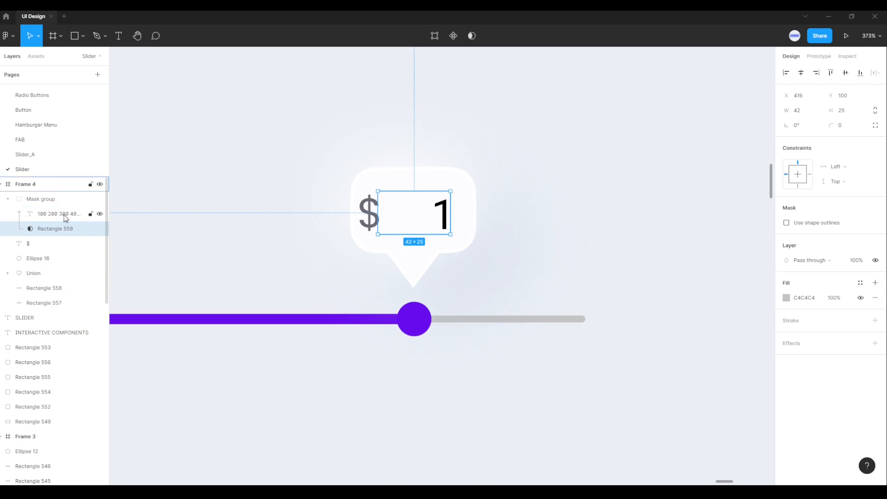
key(Right)
key(Right)
key(Right)
Step: Move the number column within the mask group left to X 419, so "100" sits right beside the "$"
click(67, 217)
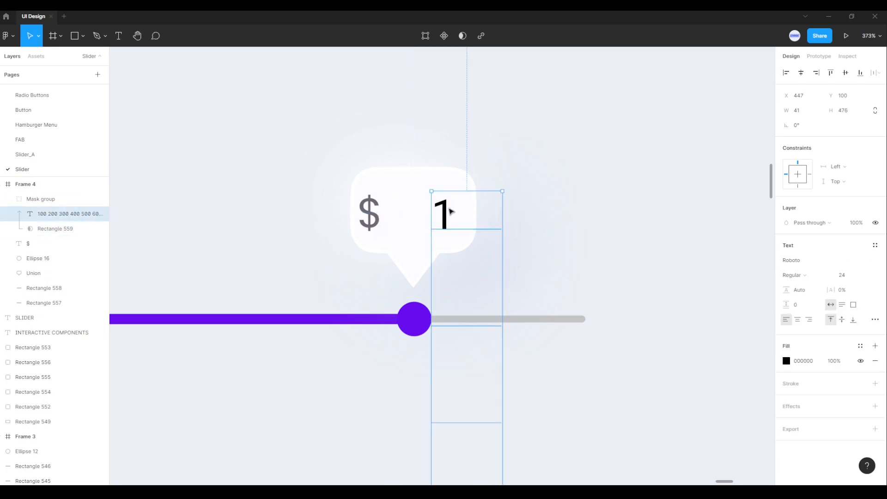
key(Left)
key(Left)
key(Left)
key(Left)
key(Left)
key(Left)
key(Left)
key(Left)
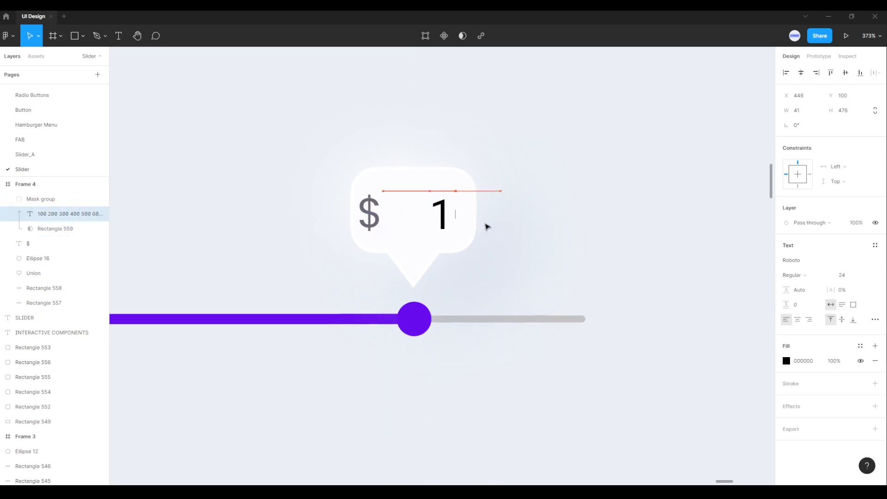
key(Left)
key(Left)
key(Left)
key(Left)
key(Left)
key(Left)
key(Left)
key(Left)
key(Left)
key(Left)
key(Left)
key(Left)
key(Left)
key(Left)
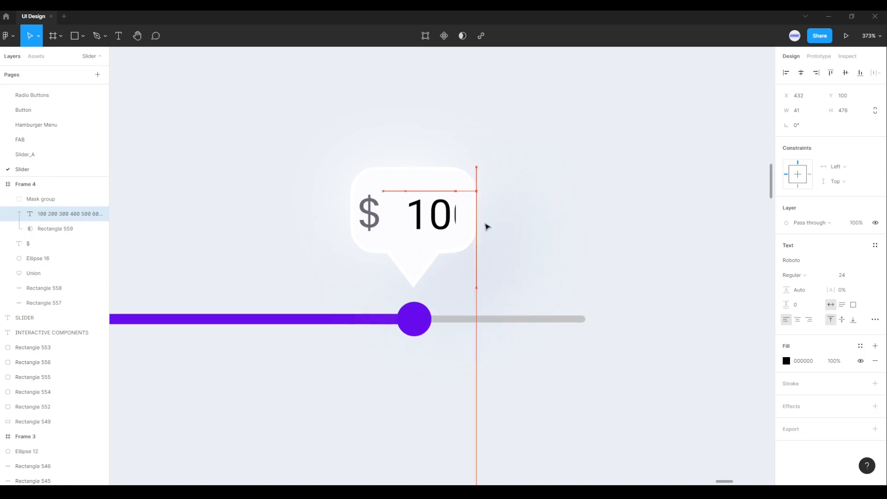
key(Left)
key(Left)
key(Left)
key(Left)
key(Left)
key(Left)
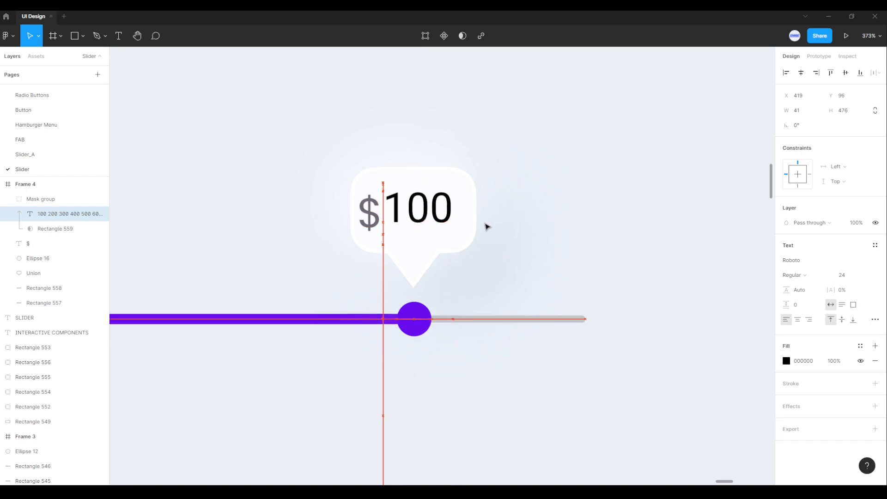
Step: Shift the masked number column vertically to Y 99 so "100" lines up with the "$"
key(Up)
key(Up)
key(Up)
key(Up)
key(Up)
key(Up)
key(Up)
key(Up)
key(Up)
key(Up)
key(Up)
key(Up)
key(Up)
key(Up)
key(Up)
key(Up)
key(Up)
key(Up)
key(Up)
key(Up)
key(Up)
key(Up)
key(Up)
key(Up)
key(Up)
key(Up)
key(Up)
key(Up)
key(Up)
key(Up)
key(Up)
key(Up)
key(Up)
key(Up)
key(Up)
key(Up)
key(Up)
key(Up)
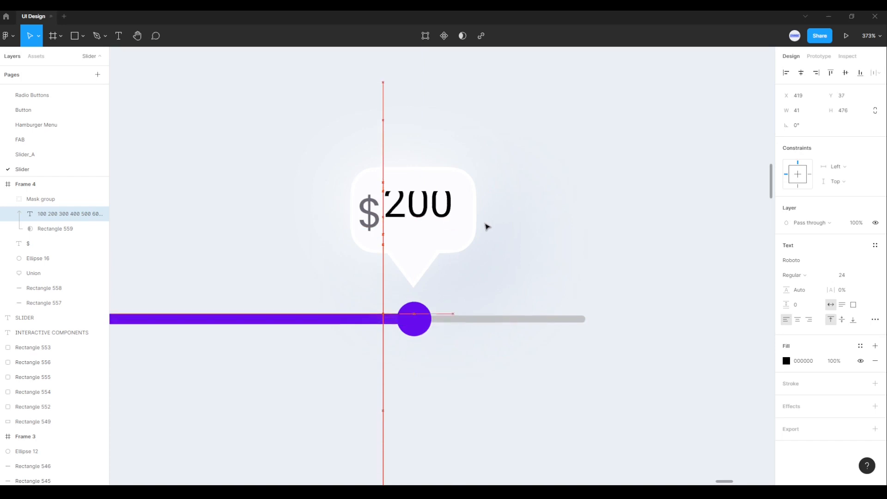
key(Down)
key(Down)
key(Down)
key(Down)
key(Down)
key(Down)
key(Down)
key(Down)
key(Down)
key(Down)
key(Down)
key(Down)
key(Down)
key(Down)
key(Down)
key(Down)
key(Down)
key(Down)
key(Down)
key(Down)
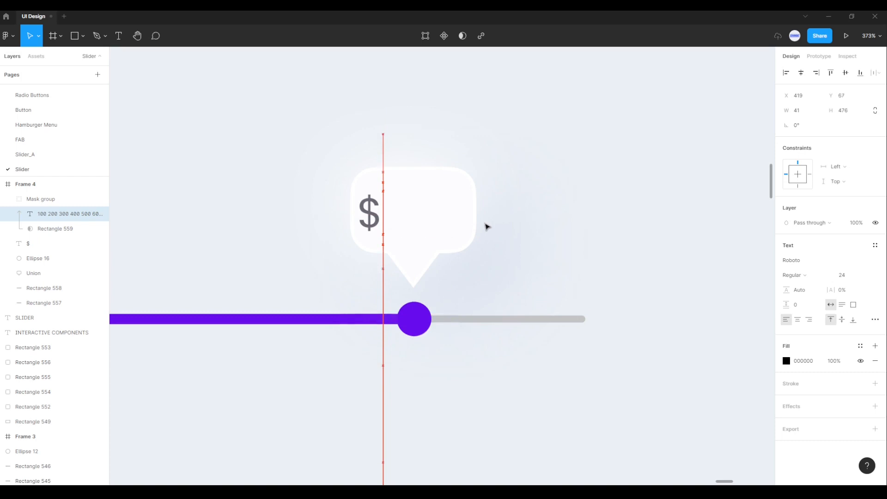
key(Down)
key(Down)
key(Down)
key(Down)
key(Down)
key(Down)
key(Down)
key(Down)
key(Down)
key(Down)
key(Down)
key(Down)
key(Down)
key(Down)
key(Down)
key(Down)
key(Down)
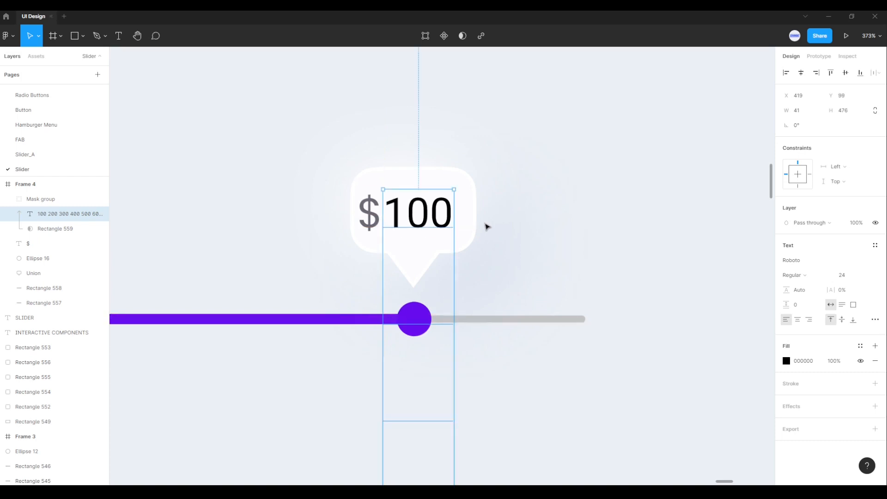
click(595, 212)
Step: Group the masked number column, the "$" and the speech bubble together
scroll(600, 214, down, 6)
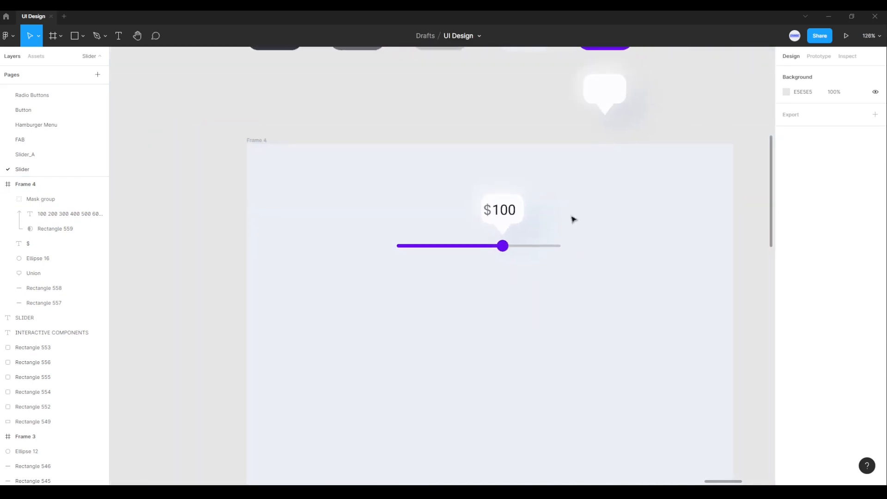
click(504, 220)
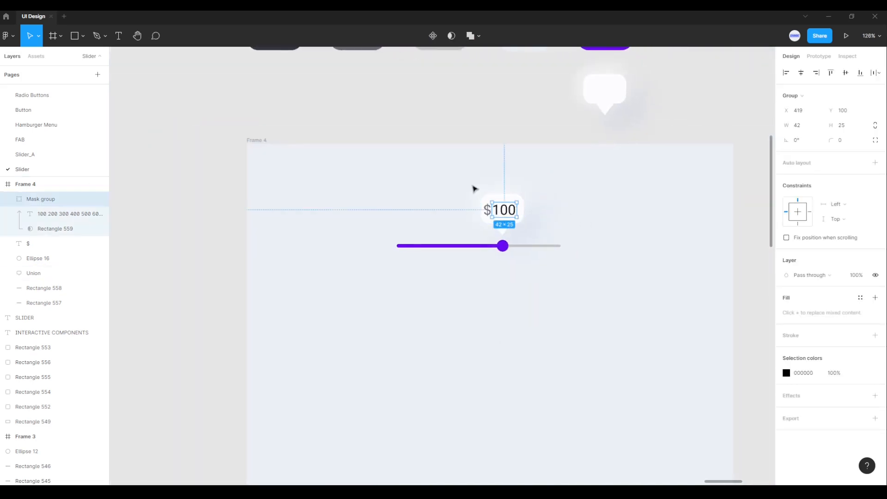
drag(468, 189, 538, 238)
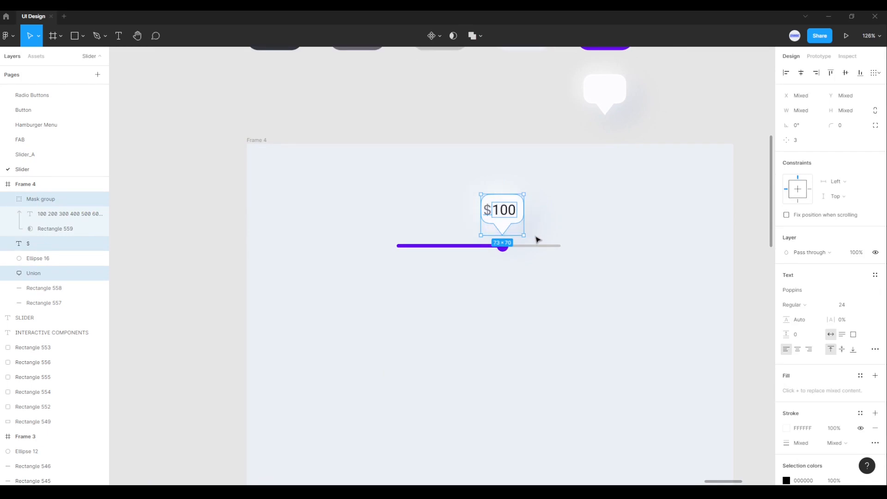
right_click(508, 200)
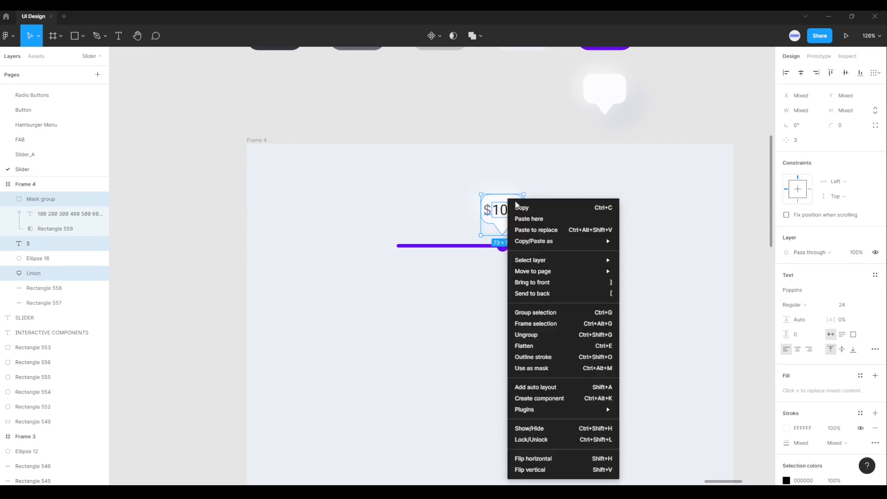
click(546, 317)
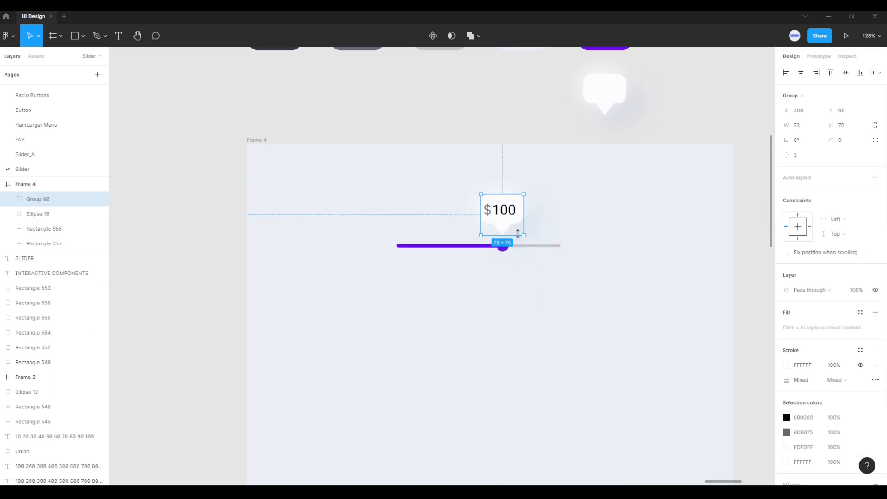
click(500, 276)
Step: Group the round handle, the purple progress bar and the gray track together
drag(387, 240, 596, 273)
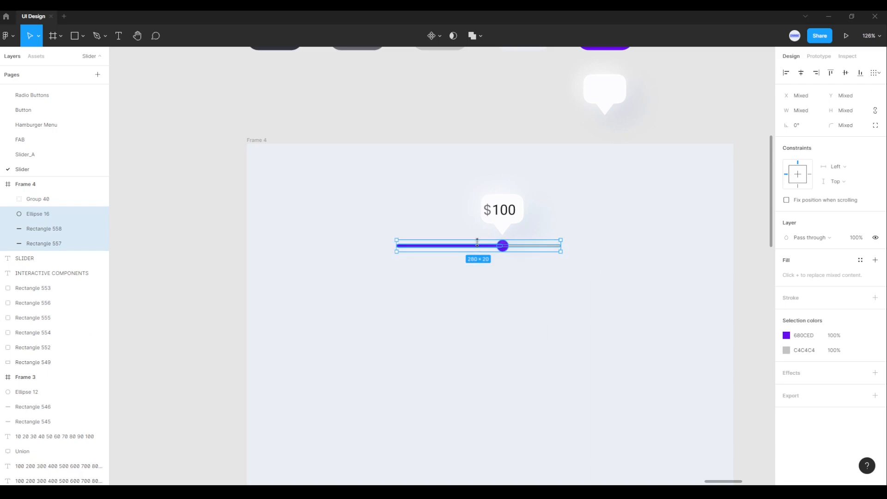
right_click(496, 246)
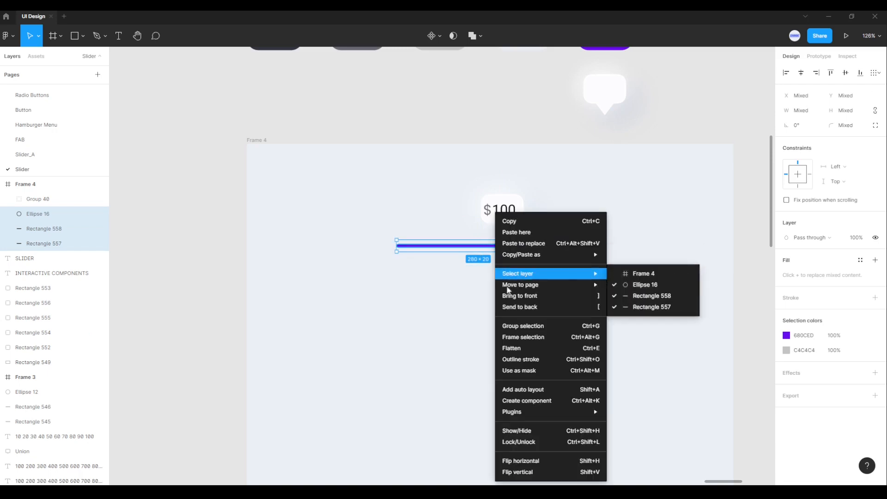
click(538, 326)
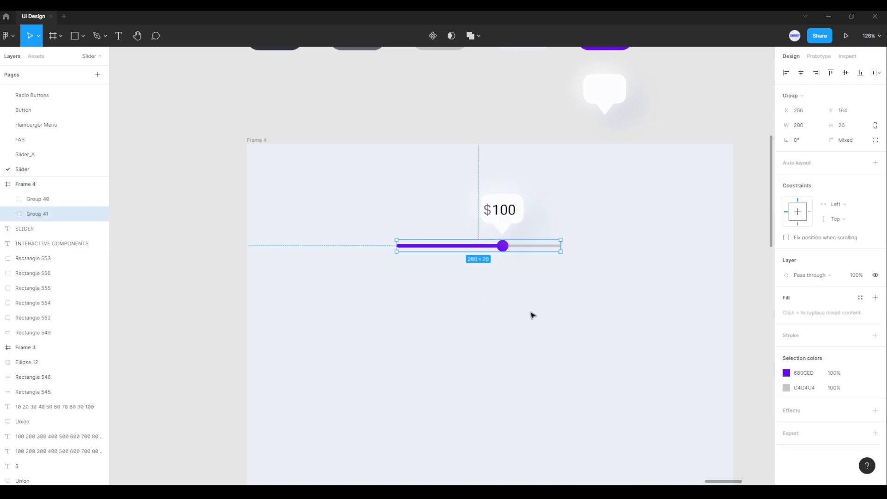
click(527, 304)
Step: Combine the value bubble group and the slider bar group into a single group
scroll(521, 296, up, 3)
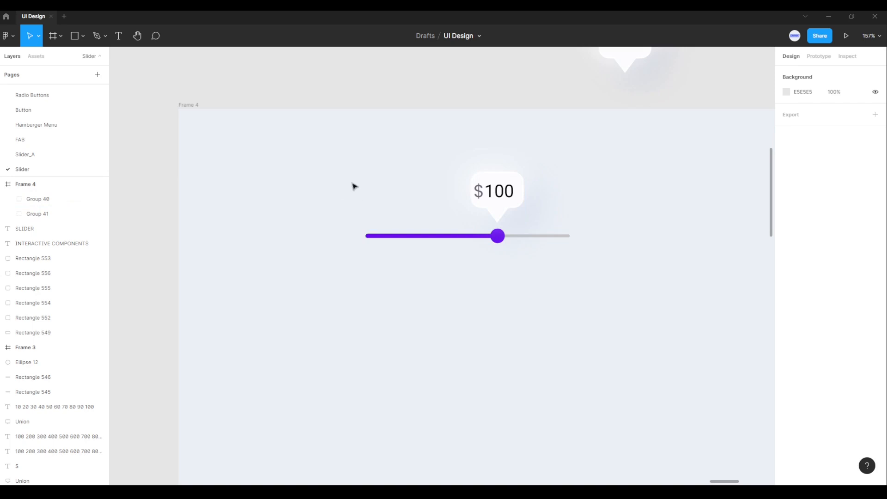
drag(347, 155, 594, 276)
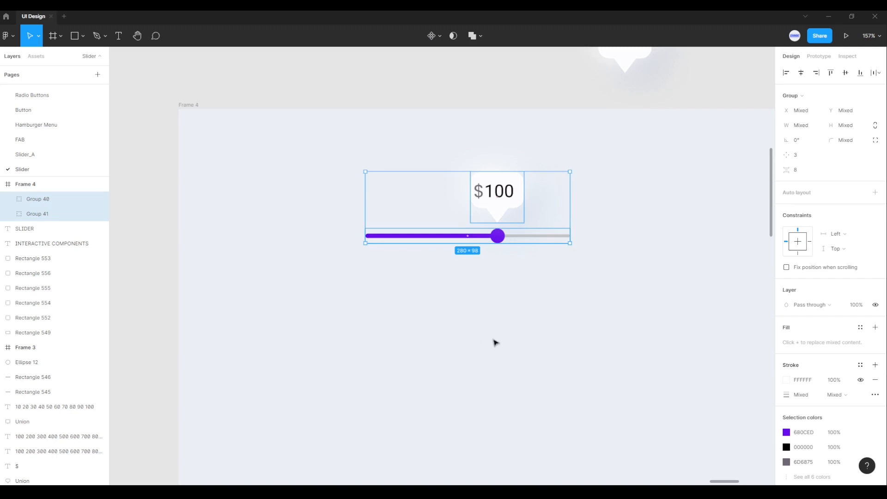
right_click(440, 237)
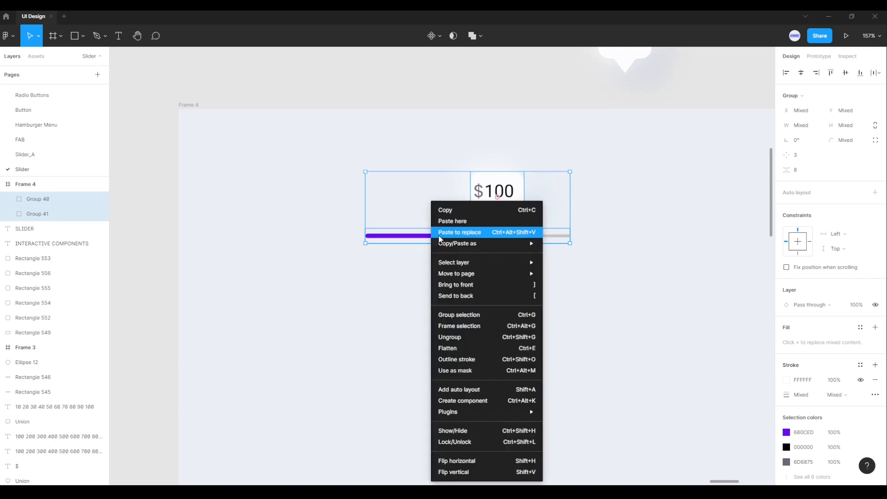
click(463, 318)
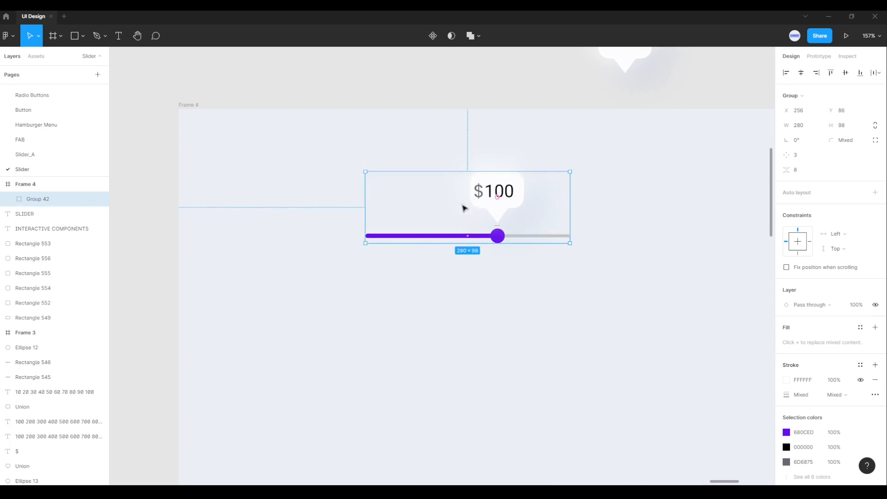
click(460, 300)
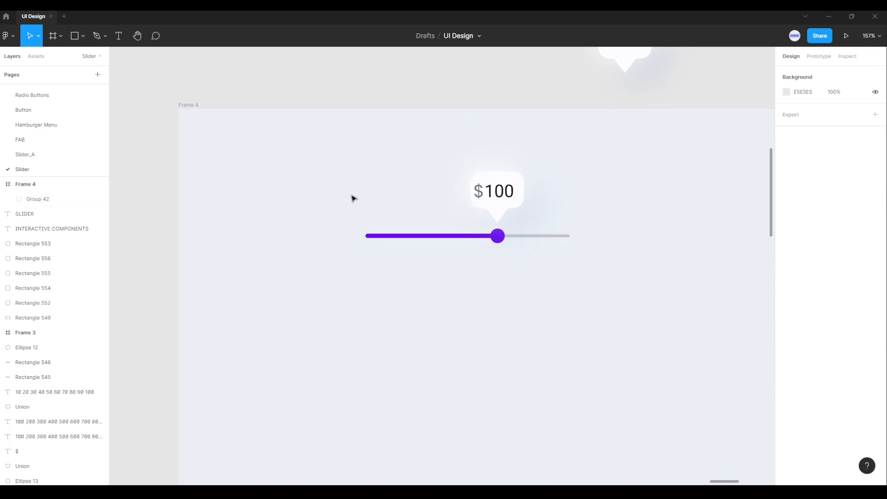
Step: Turn the combined slider group into a component and add a second variant to it
drag(333, 157, 607, 302)
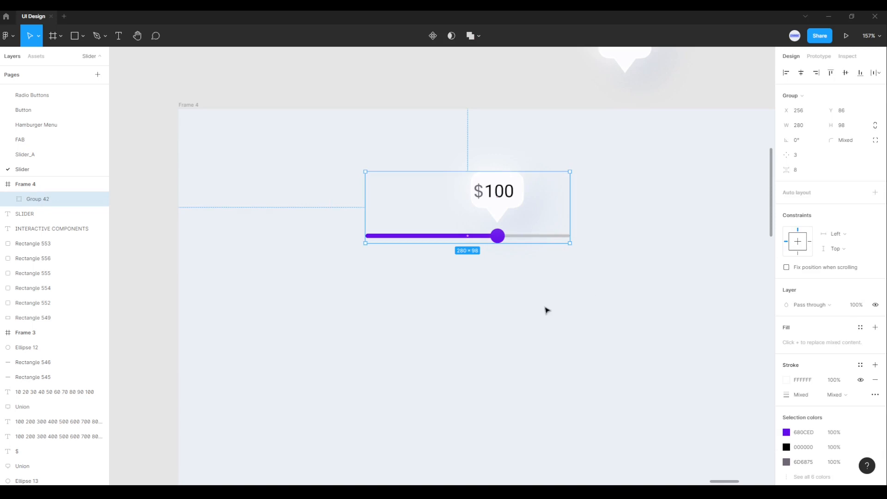
click(433, 37)
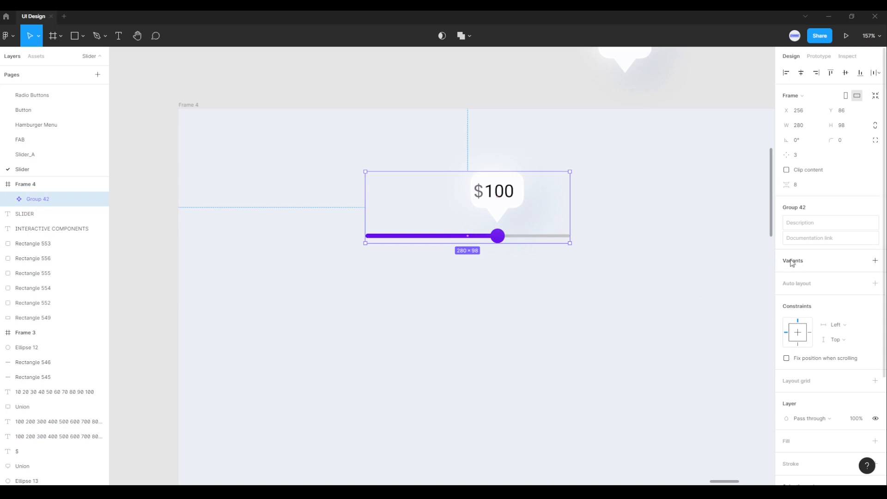
click(875, 262)
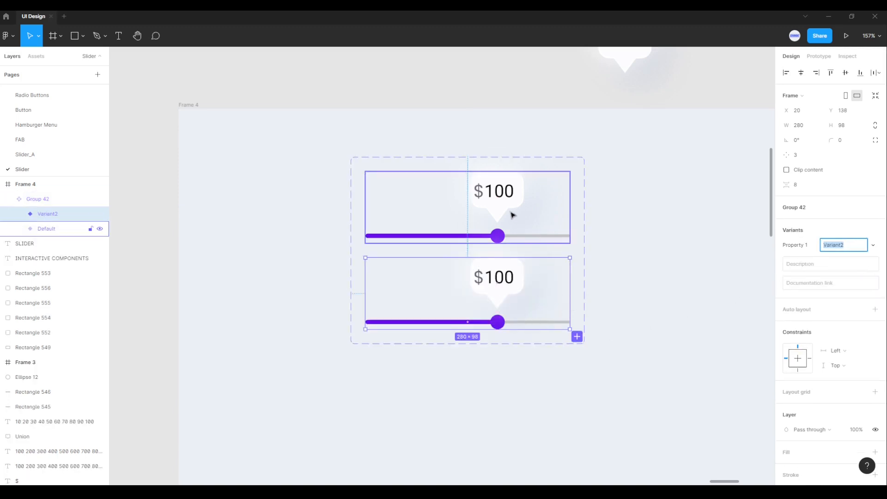
Step: Shorten the purple progress bar in the Default variant to a width of 6, keeping its start fixed
click(505, 237)
click(511, 283)
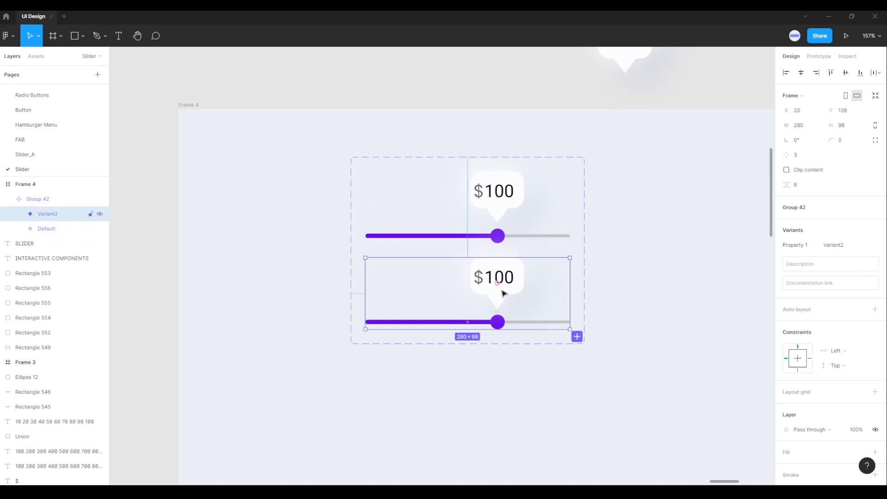
scroll(496, 220, up, 5)
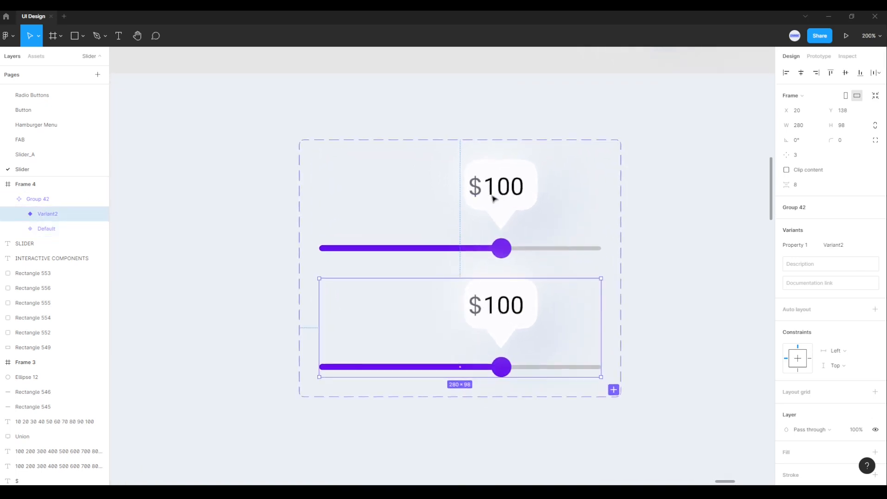
scroll(493, 197, up, 1)
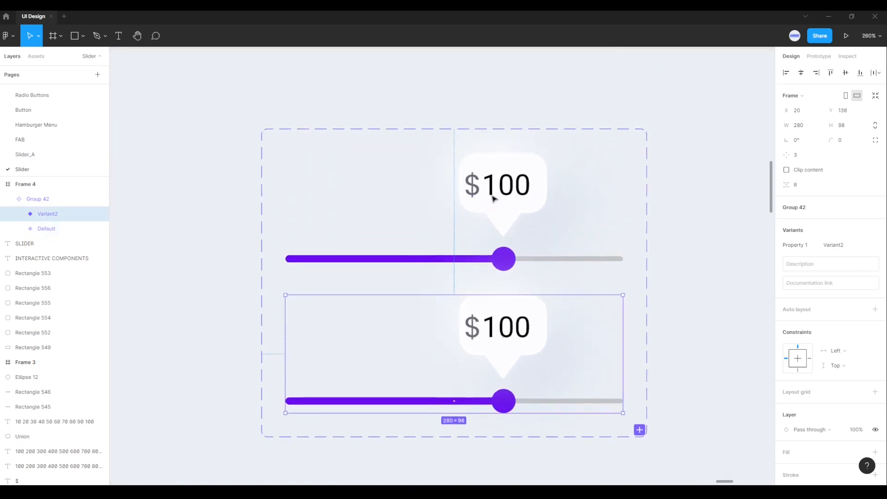
click(509, 264)
double_click(508, 264)
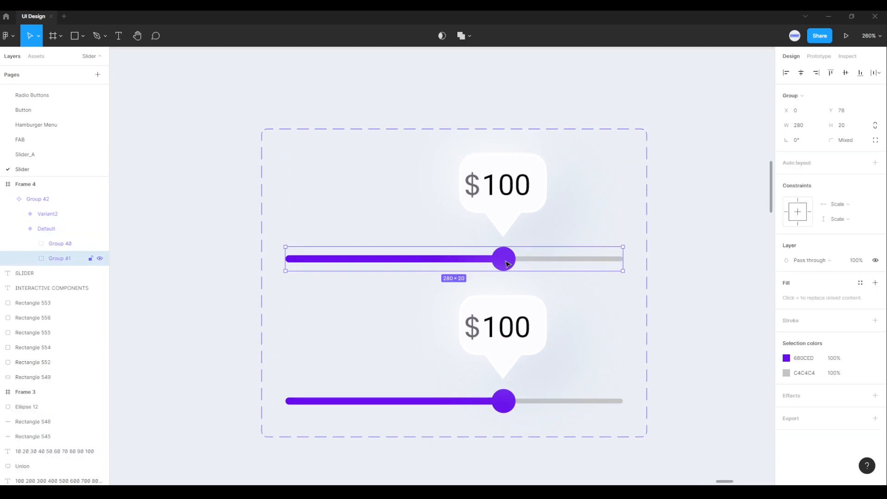
double_click(508, 265)
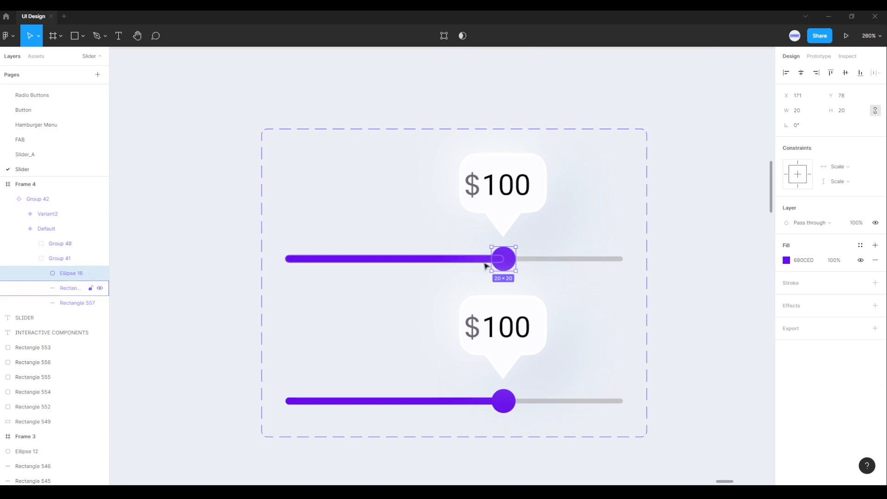
click(505, 260)
scroll(504, 263, up, 5)
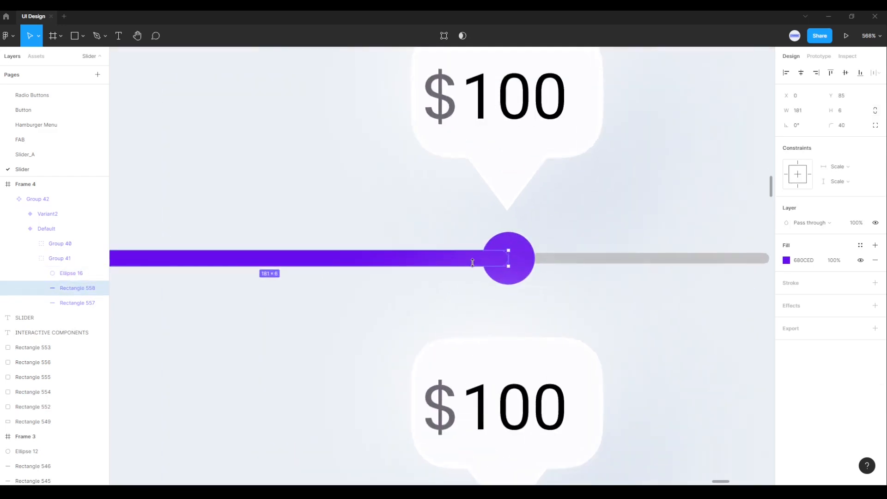
scroll(442, 221, up, 5)
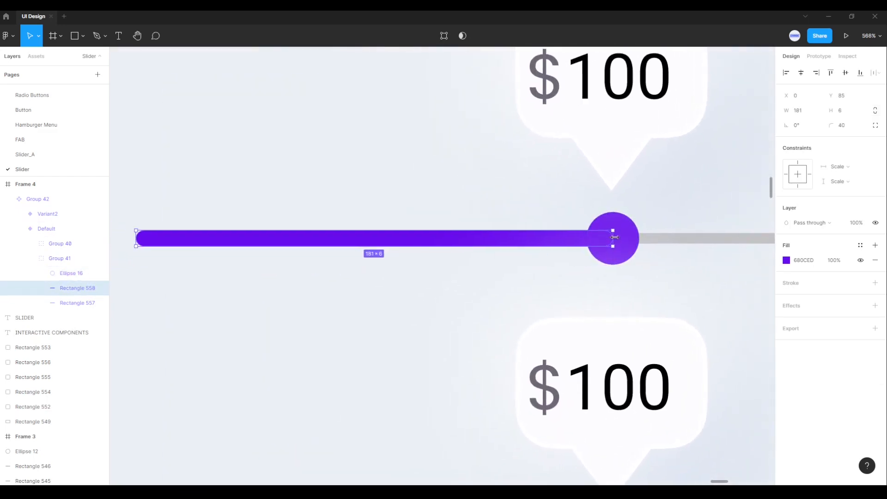
drag(614, 237, 154, 242)
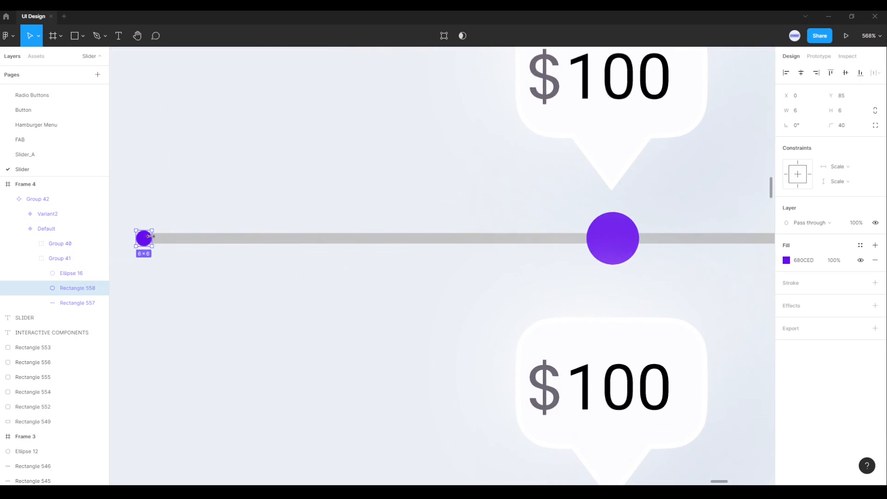
Step: Move the round handle in the Default variant to the start of the track, centered over the shortened progress bar
click(612, 238)
drag(613, 239, 146, 254)
click(226, 291)
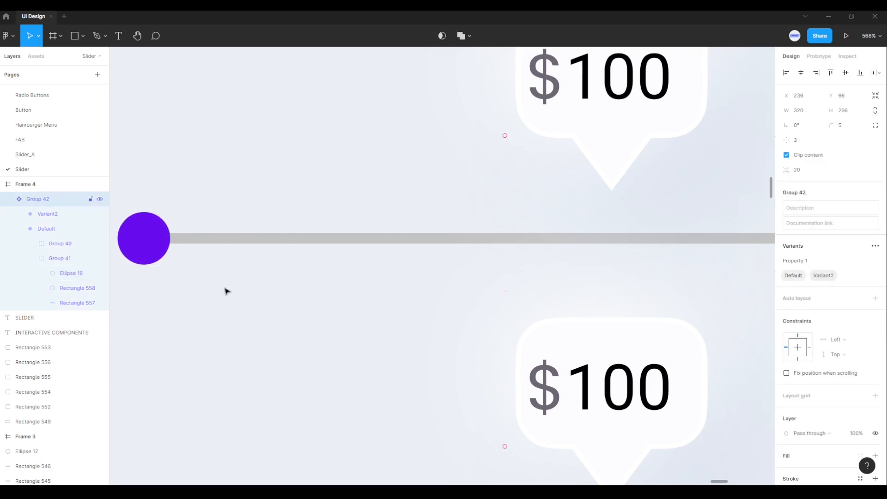
Step: Move the "$100" bubble group in the Default variant horizontally to X -12, Y 0, near the handle
scroll(226, 291, down, 4)
scroll(240, 298, down, 2)
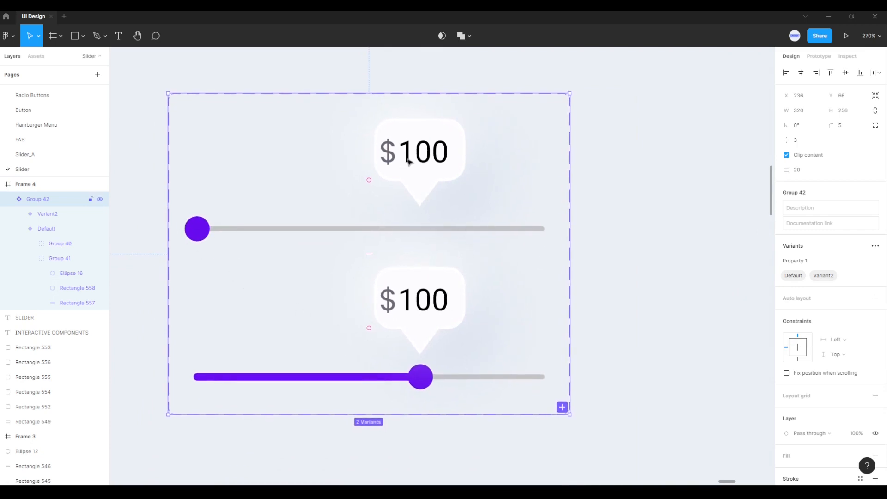
click(393, 148)
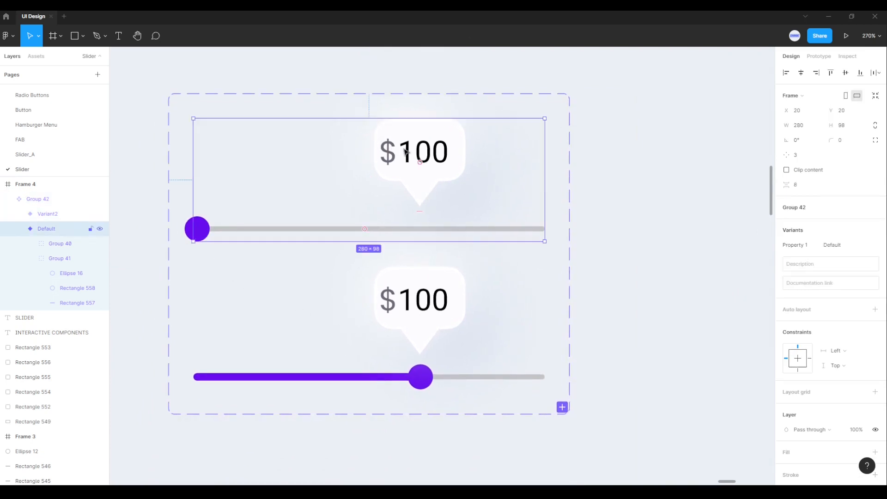
click(401, 156)
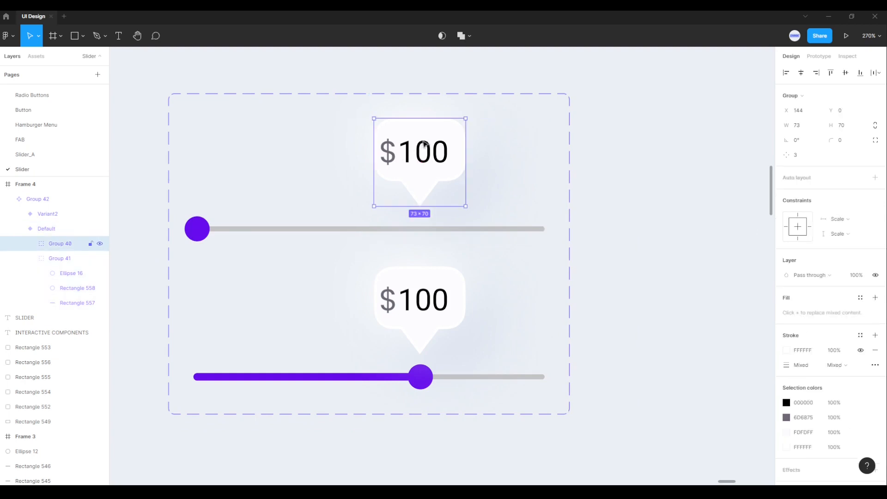
drag(432, 147, 237, 165)
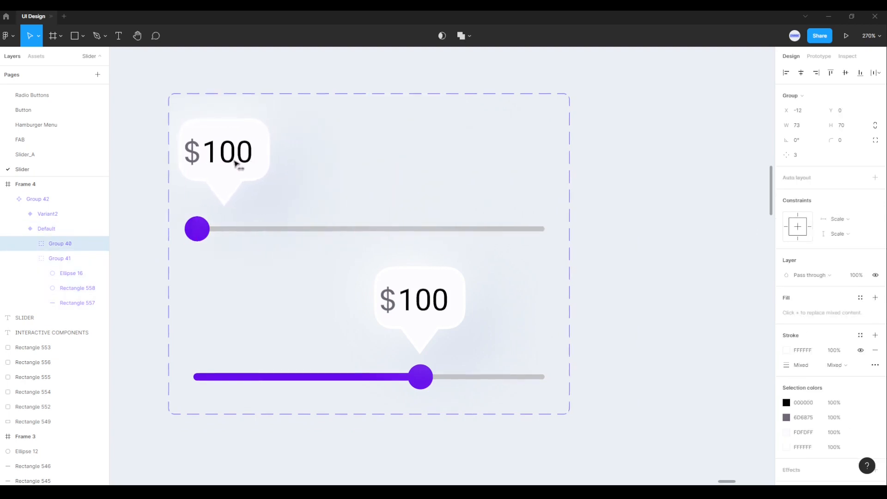
Step: Widen the component set frame to 441 and shift both variants together so they sit centered horizontally inside it
click(571, 184)
drag(570, 184, 721, 190)
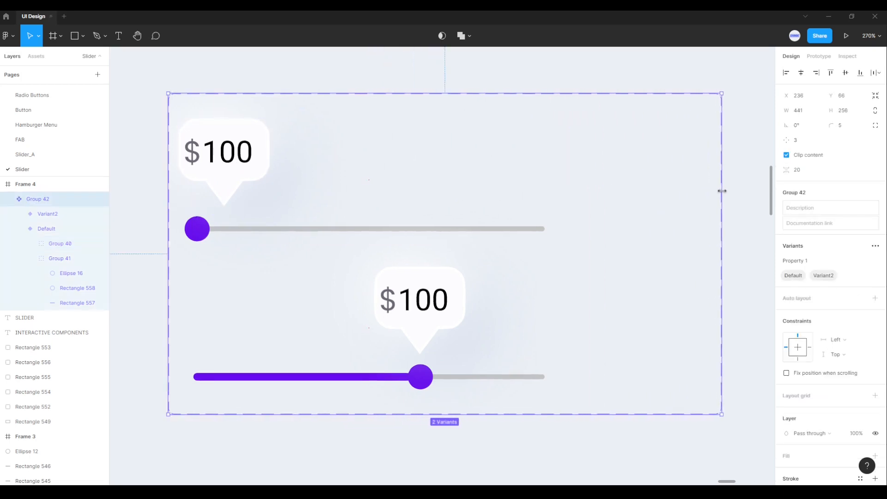
click(224, 173)
shift+click(249, 320)
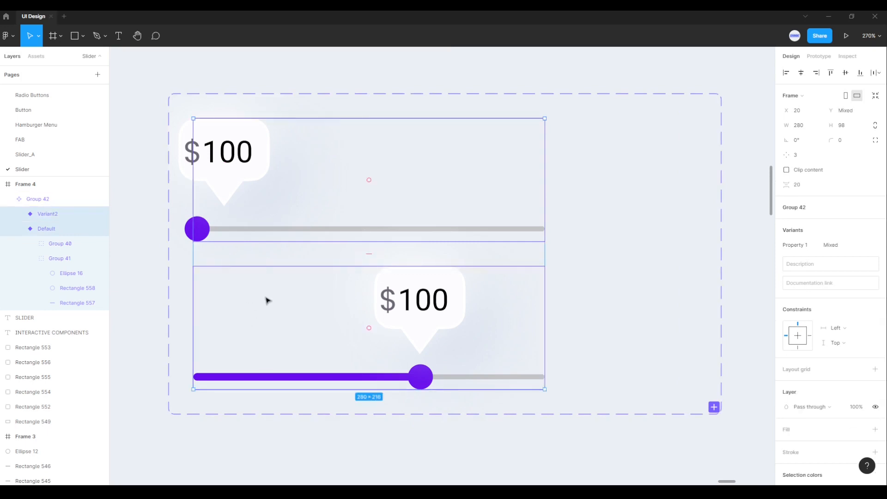
drag(268, 299, 346, 304)
key(Escape)
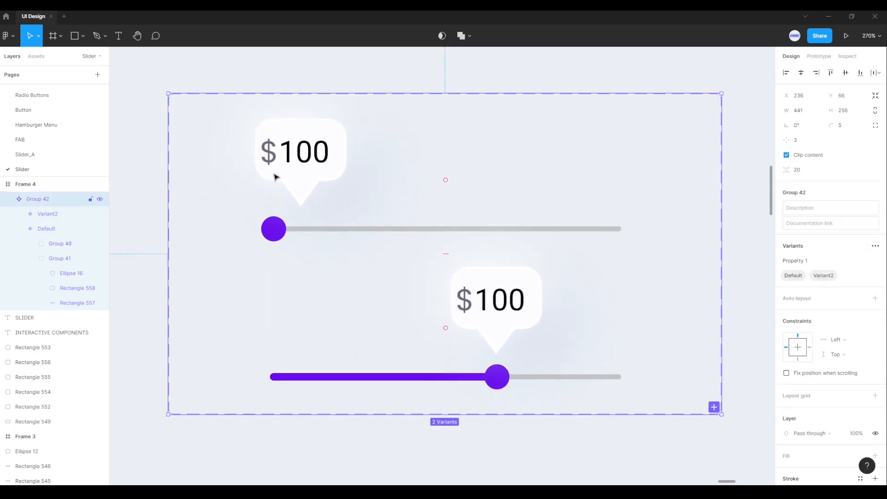
Step: Move the "$100" bubble group in the Default variant to X -34, Y 0, centered above the handle
click(288, 173)
click(301, 176)
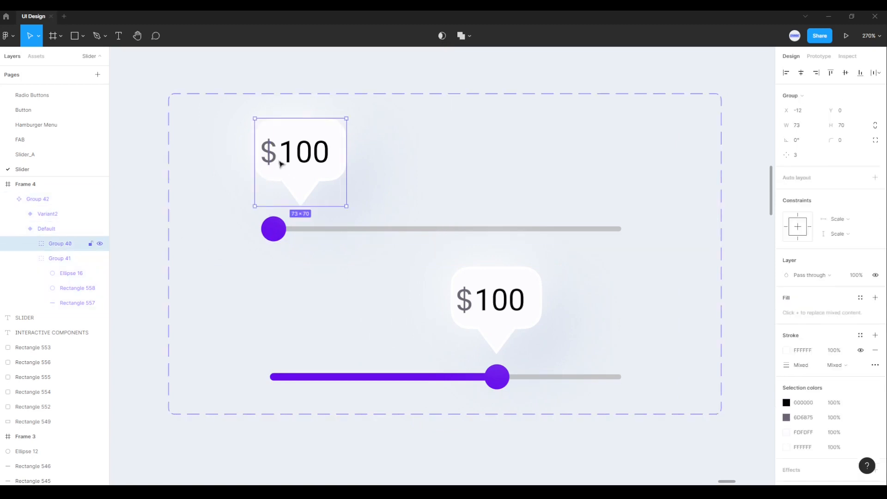
drag(300, 178, 275, 182)
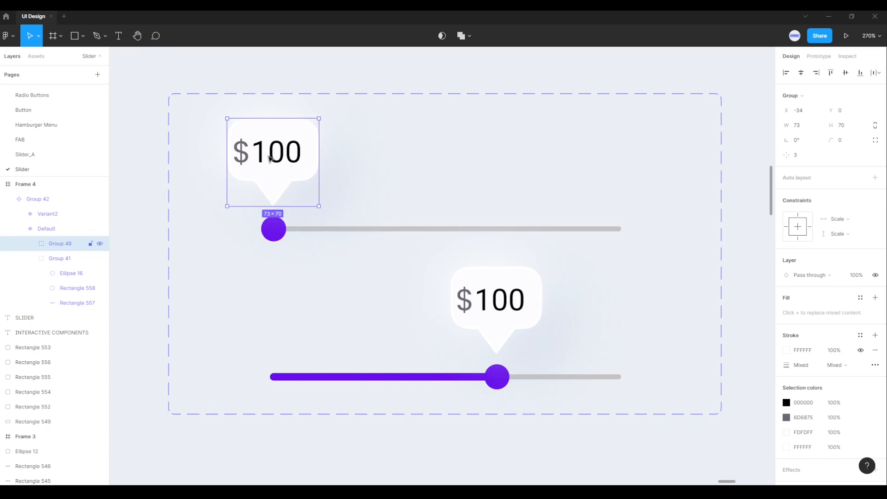
click(228, 259)
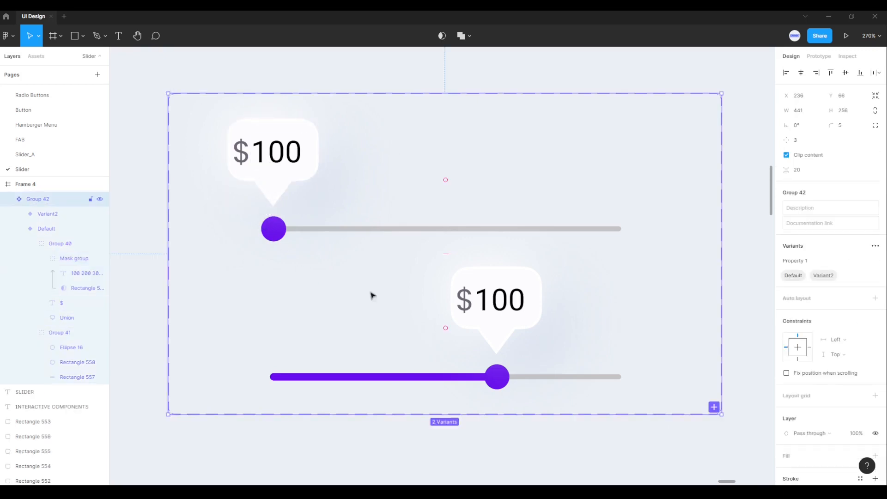
Step: Move the round handle in Variant2 horizontally to the end of the track, at X 270, Y 78
click(498, 380)
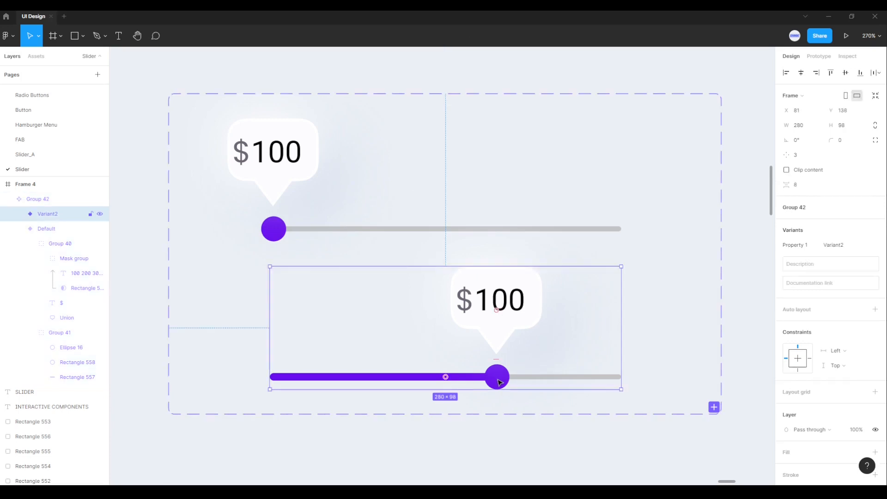
click(498, 381)
click(500, 382)
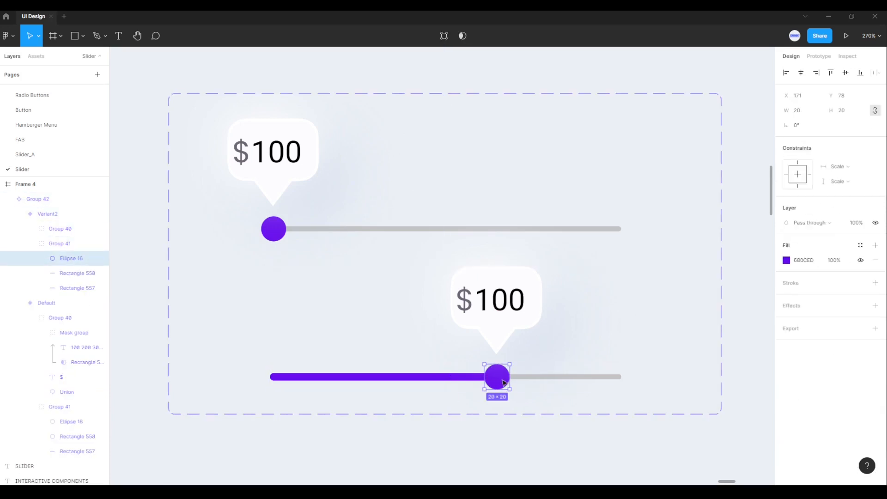
drag(504, 382, 627, 385)
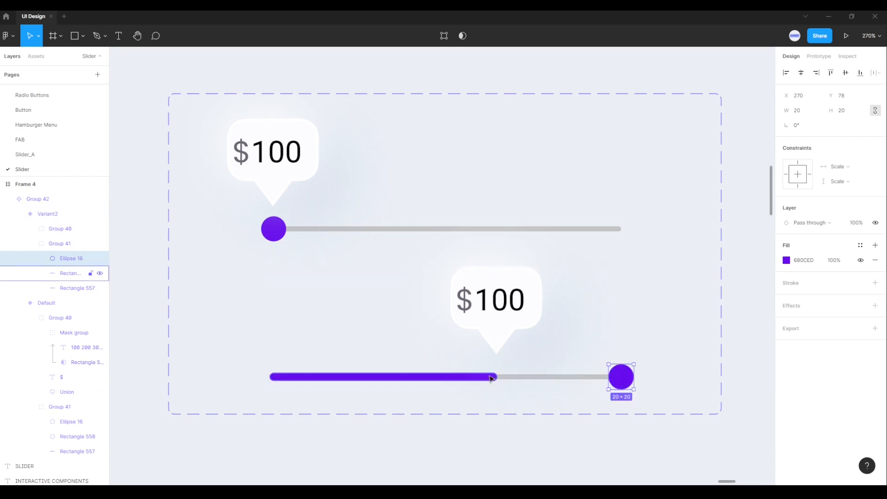
Step: Extend the purple progress bar in Variant2 to a width of 280, keeping its start fixed
scroll(490, 379, up, 3)
click(491, 377)
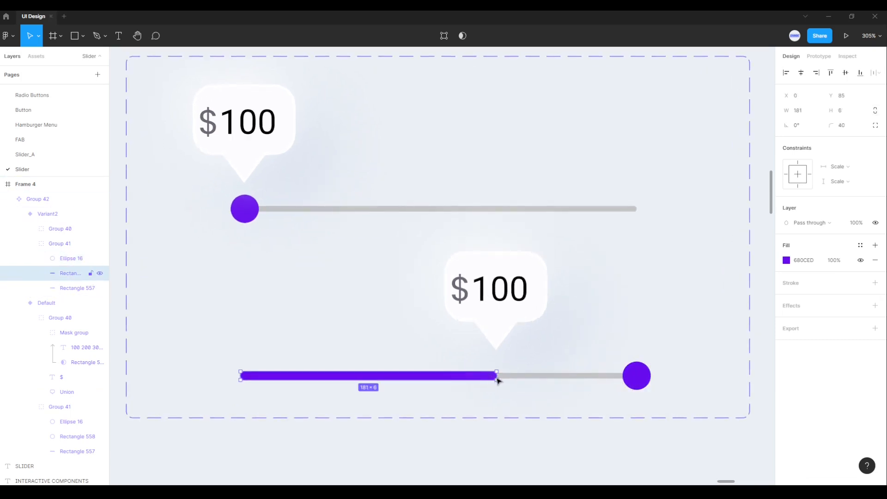
drag(497, 380, 636, 376)
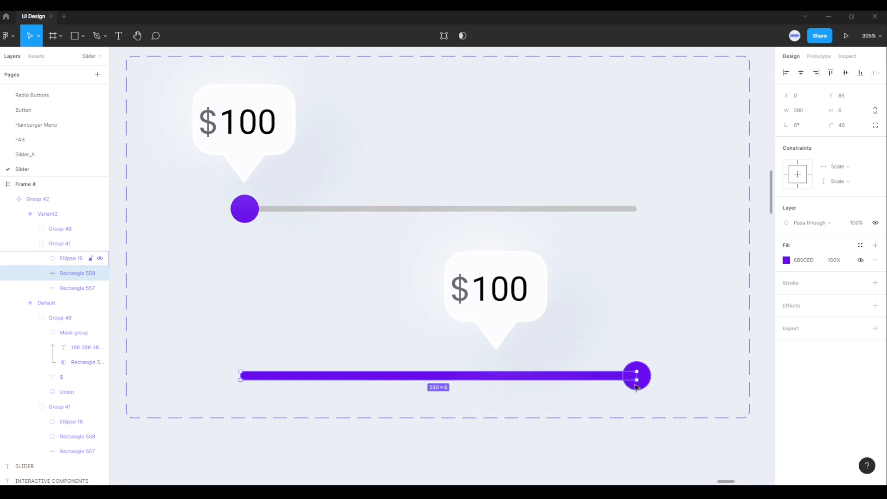
Step: Move the "$100" bubble group in Variant2 horizontally so its pointer is centered above the handle at the track's end
click(675, 368)
click(509, 293)
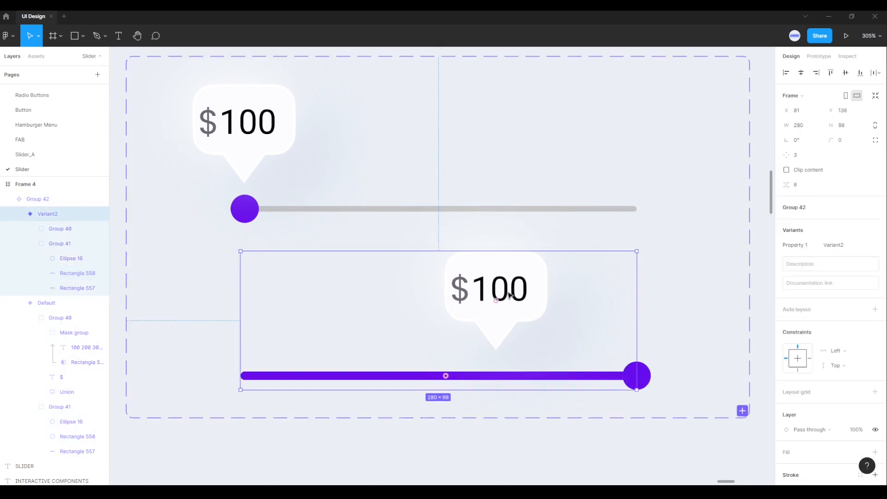
click(505, 272)
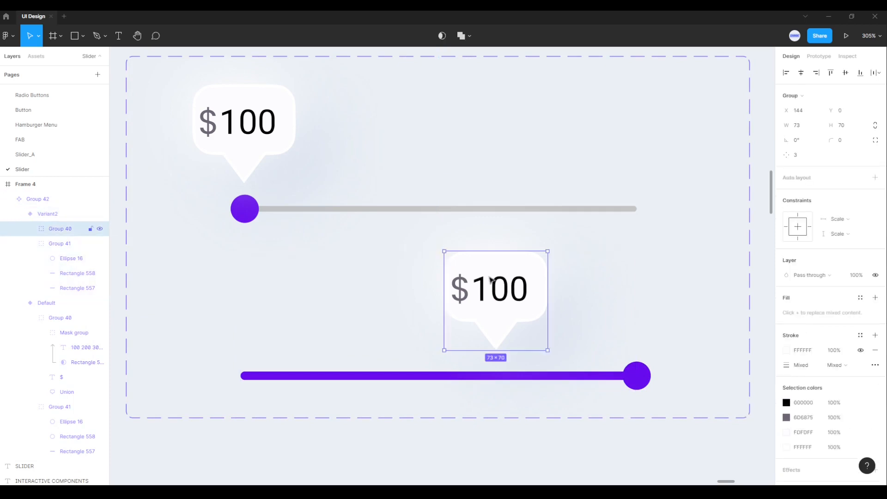
drag(491, 279, 632, 291)
Step: Shift the masked amounts text in Variant2's bubble up to Y -435 so that 900 sits beside the dollar sign
double_click(645, 292)
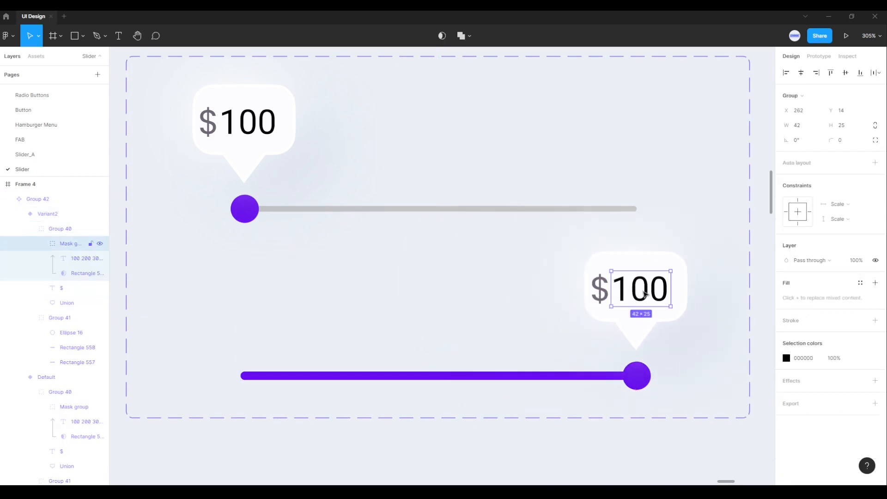
click(74, 259)
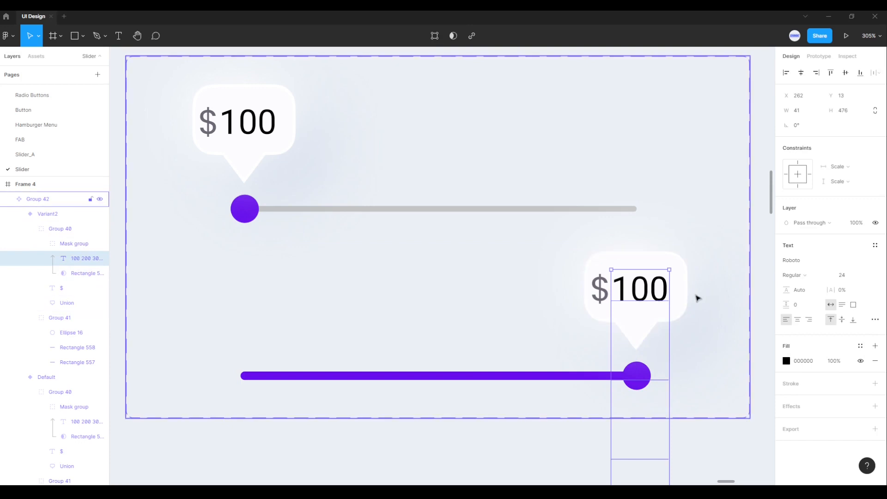
key(Up)
key(Up)
key(Up)
key(Up)
key(Up)
key(Up)
key(Up)
key(Up)
key(Up)
key(Up)
key(Up)
key(Up)
key(Up)
key(Up)
key(Up)
key(Up)
key(Up)
key(Up)
key(Up)
key(Up)
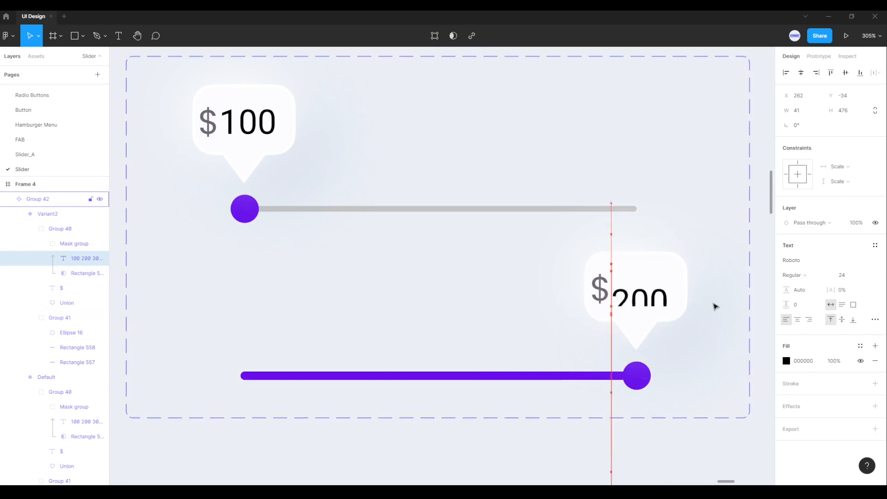
key(Up)
key(Up)
key(Up)
key(Up)
key(Up)
key(Up)
key(Up)
key(Up)
key(Up)
key(Up)
key(Up)
key(Up)
key(Up)
key(Up)
key(Up)
key(Up)
key(Up)
key(Up)
key(Up)
key(Up)
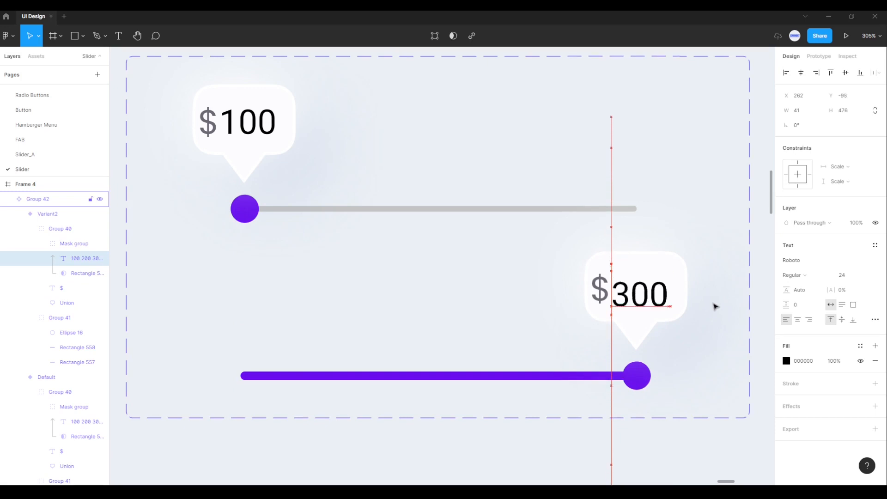
key(Up)
key(Up)
key(Up)
key(Up)
key(Up)
key(Up)
key(Up)
key(Up)
key(Up)
key(Up)
key(Up)
key(Up)
key(Up)
key(Up)
key(Up)
key(Up)
key(Up)
key(Up)
key(Up)
key(Up)
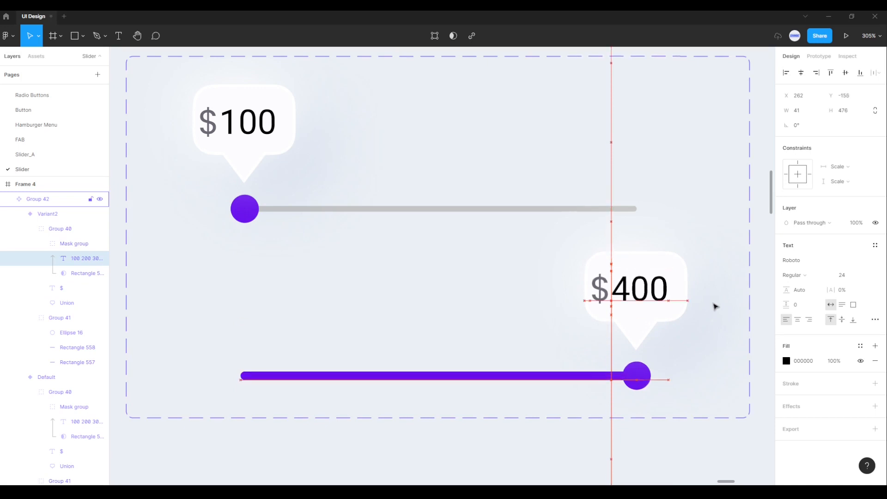
key(Up)
key(Up)
key(Up)
key(Up)
key(Up)
key(Up)
key(Up)
key(Up)
key(Up)
key(Up)
key(Up)
key(Up)
key(Up)
key(Up)
key(Up)
key(Up)
key(Up)
key(Up)
key(Up)
key(Up)
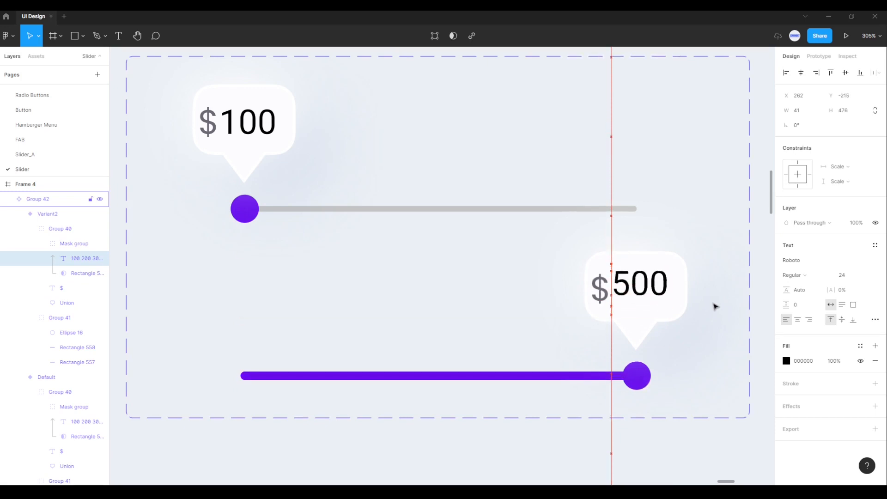
key(Up)
key(Up)
key(Up)
key(Up)
key(Up)
key(Up)
key(Up)
key(Up)
key(Up)
key(Up)
key(Up)
key(Up)
key(Up)
key(Up)
key(Up)
key(Up)
key(Up)
key(Up)
key(Up)
key(Up)
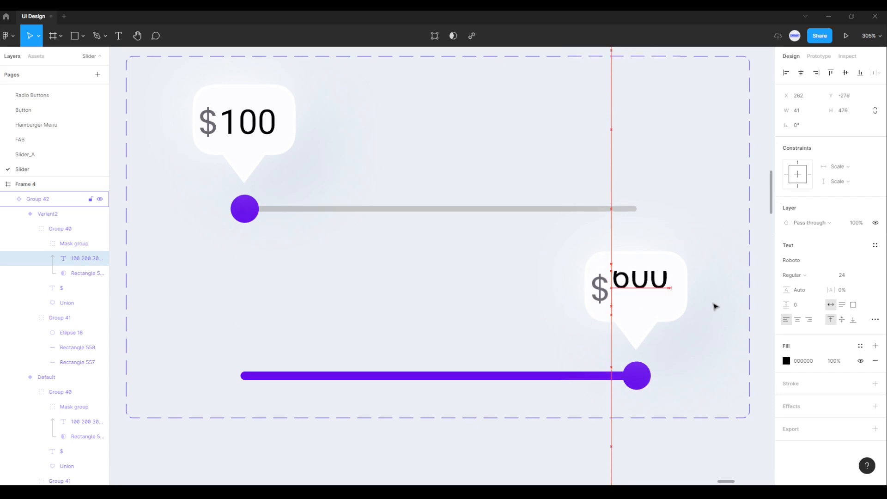
key(Up)
key(Up)
key(Up)
key(Up)
key(Up)
key(Up)
key(Up)
key(Up)
key(Up)
key(Up)
key(Up)
key(Up)
key(Up)
key(Up)
key(Up)
key(Up)
key(Up)
key(Up)
key(Up)
key(Up)
key(Up)
key(Up)
key(Up)
key(Up)
key(Up)
key(Up)
key(Up)
key(Up)
key(Up)
key(Up)
key(Up)
key(Up)
key(Up)
key(Up)
key(Up)
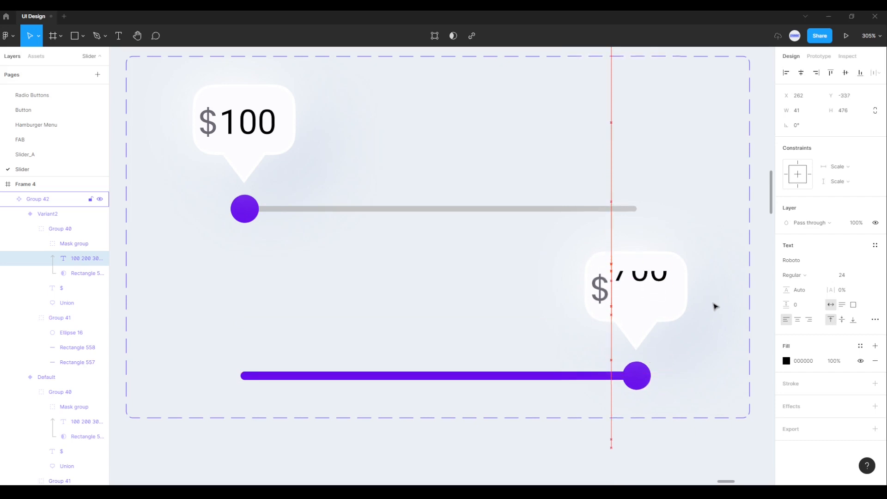
key(Up)
key(Up)
key(Up)
key(Up)
key(Up)
key(Up)
key(Up)
key(Up)
key(Up)
key(Up)
key(Up)
key(Up)
key(Up)
key(Up)
key(Up)
key(Up)
key(Up)
key(Up)
key(Up)
key(Up)
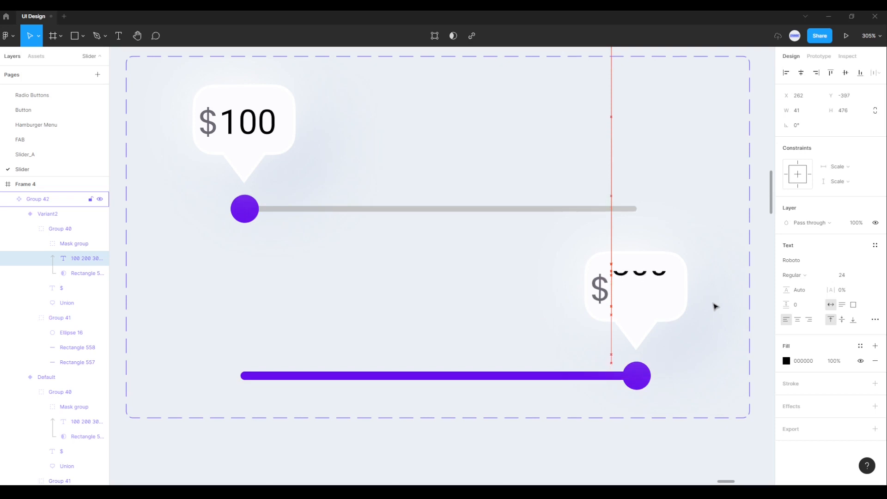
key(Up)
key(Up)
key(Up)
key(Up)
key(Up)
key(Up)
key(Up)
key(Up)
key(Up)
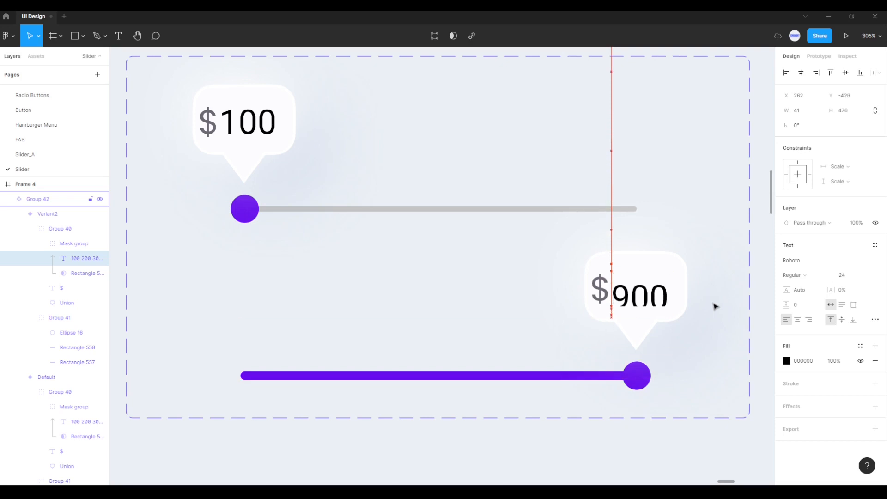
key(Up)
key(Up)
key(Up)
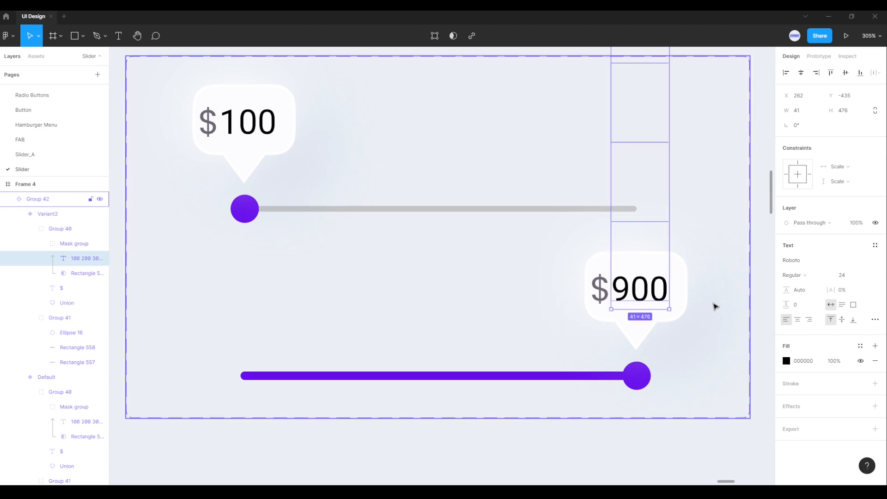
click(713, 307)
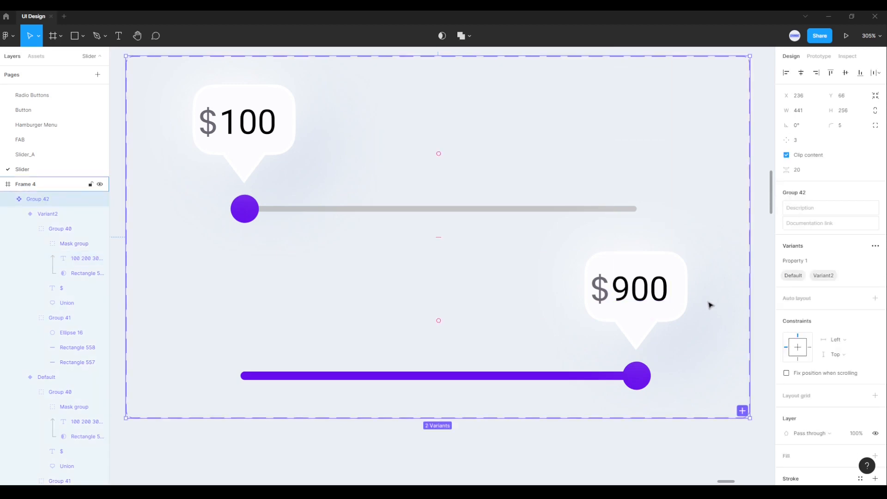
Step: Create a prototype connection from the round handle in the Default variant to Variant2
scroll(707, 301, down, 3)
scroll(710, 299, down, 2)
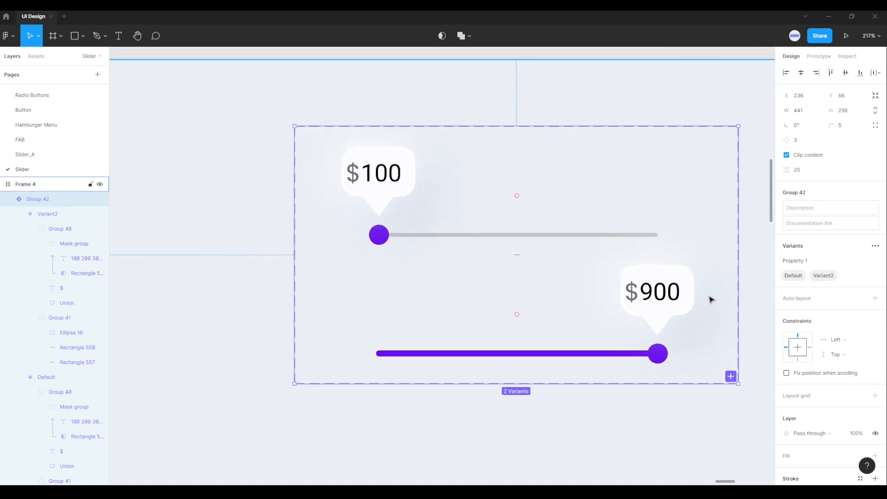
drag(709, 299, 624, 296)
scroll(624, 296, down, 2)
key(Escape)
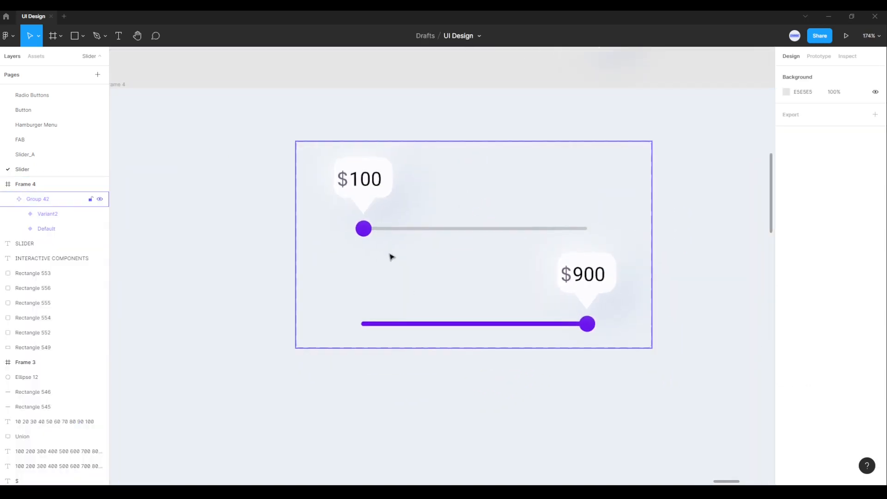
click(368, 231)
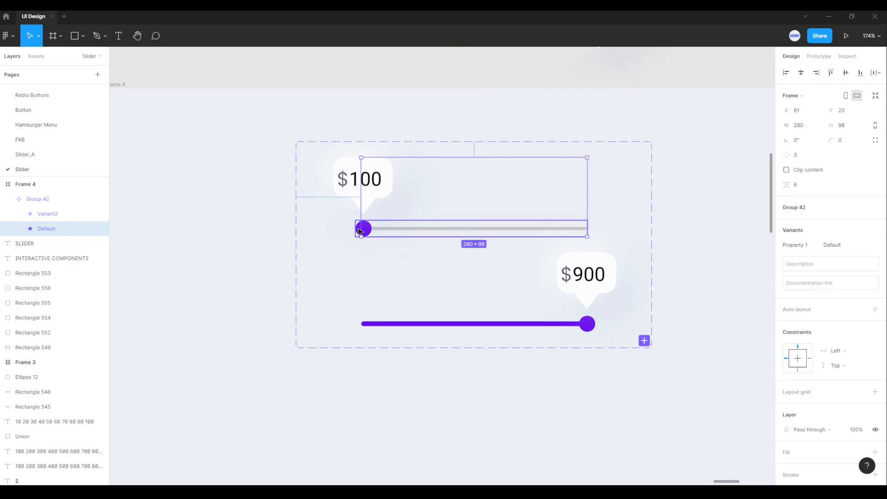
double_click(364, 230)
double_click(365, 231)
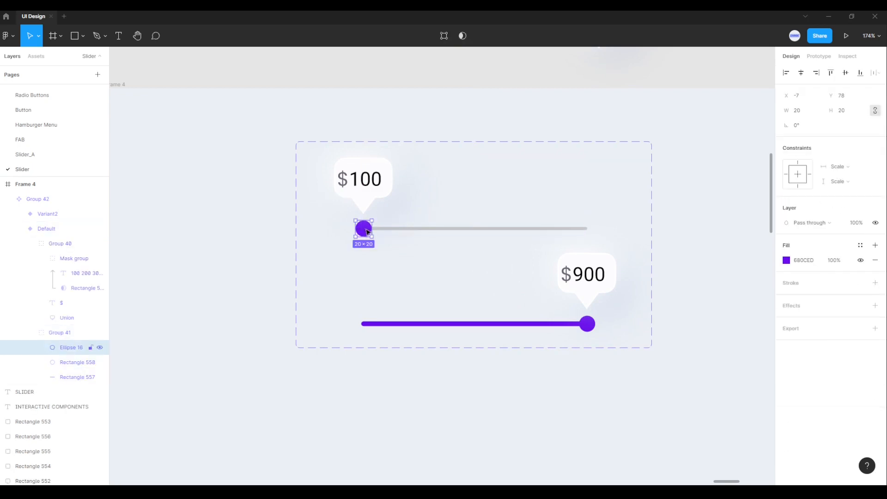
click(817, 56)
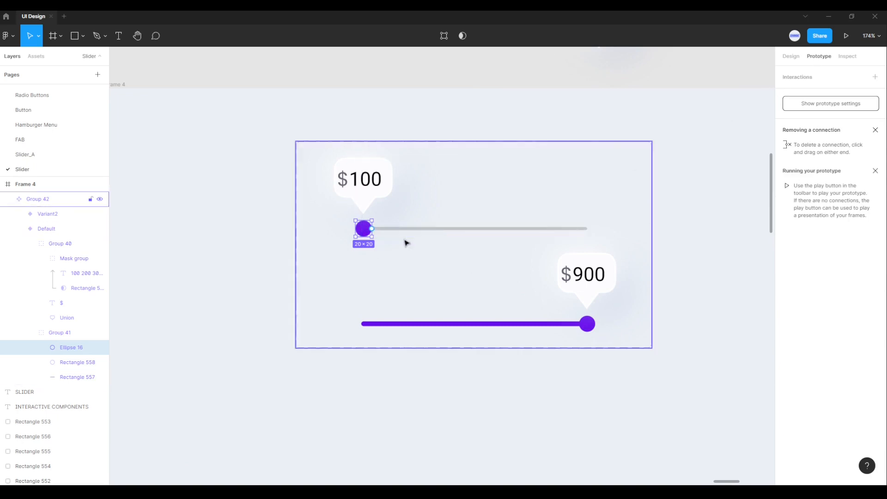
drag(373, 230, 434, 281)
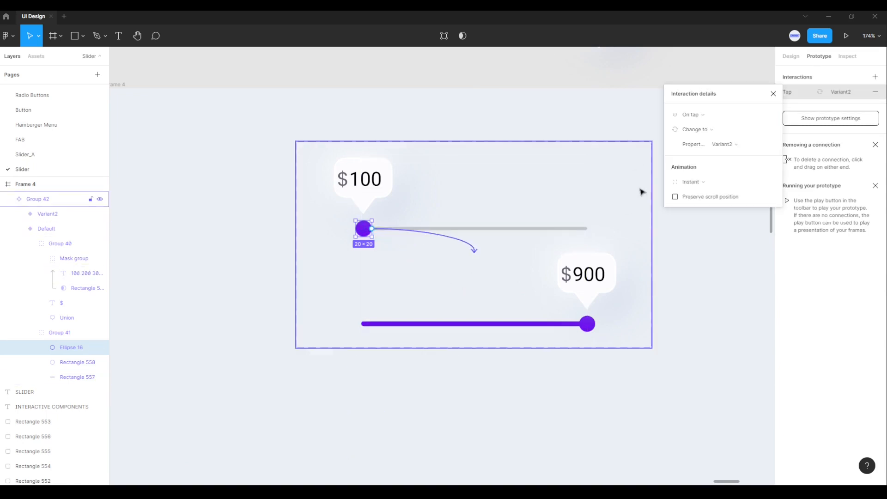
Step: Set the Default handle's interaction trigger to On drag and its animation to Smart animate
click(701, 115)
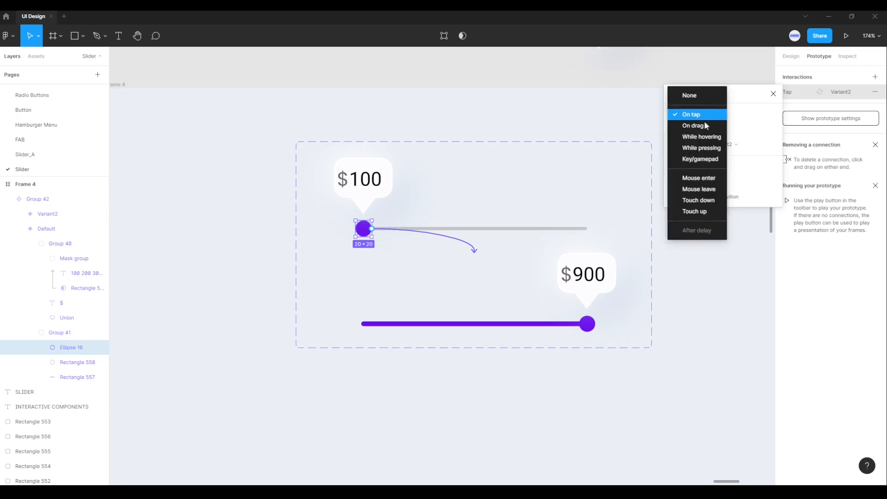
click(697, 129)
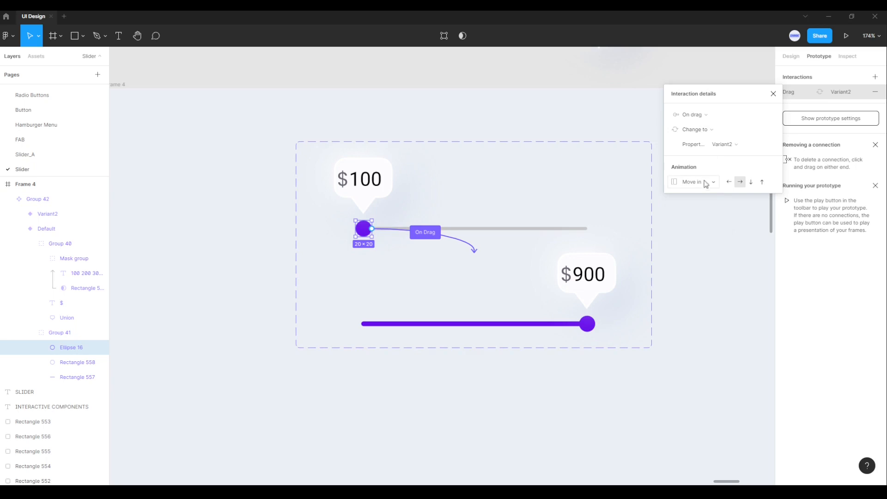
click(706, 184)
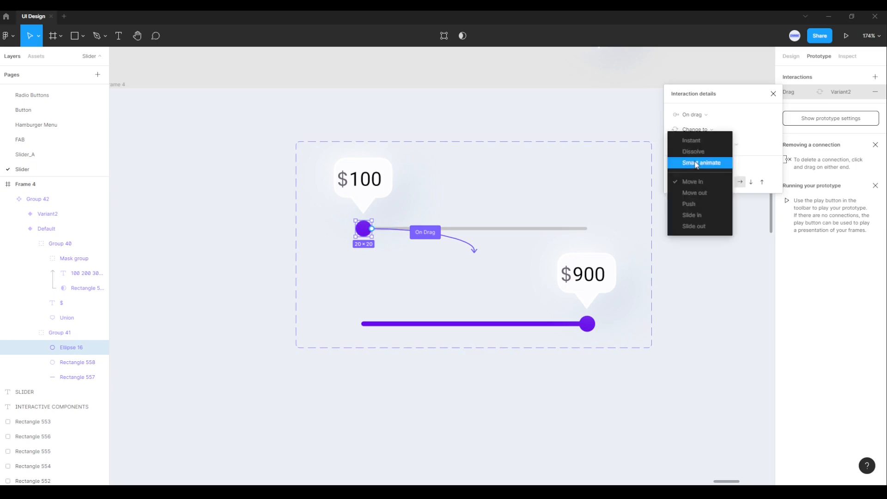
click(696, 163)
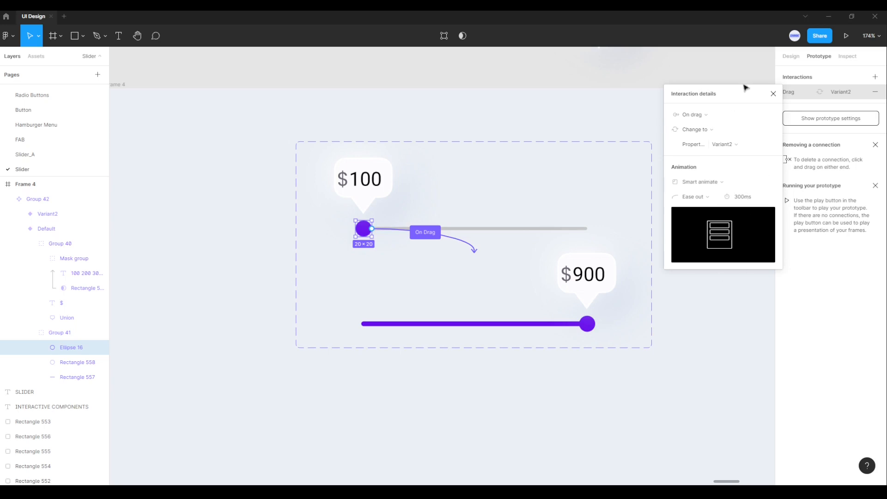
click(772, 93)
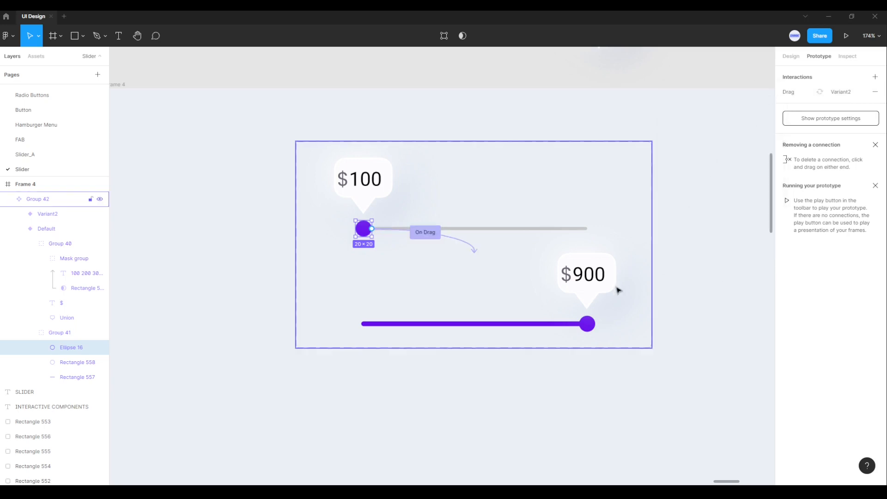
Step: Create a prototype connection from the round handle in Variant2 back to the Default variant
click(592, 325)
double_click(590, 326)
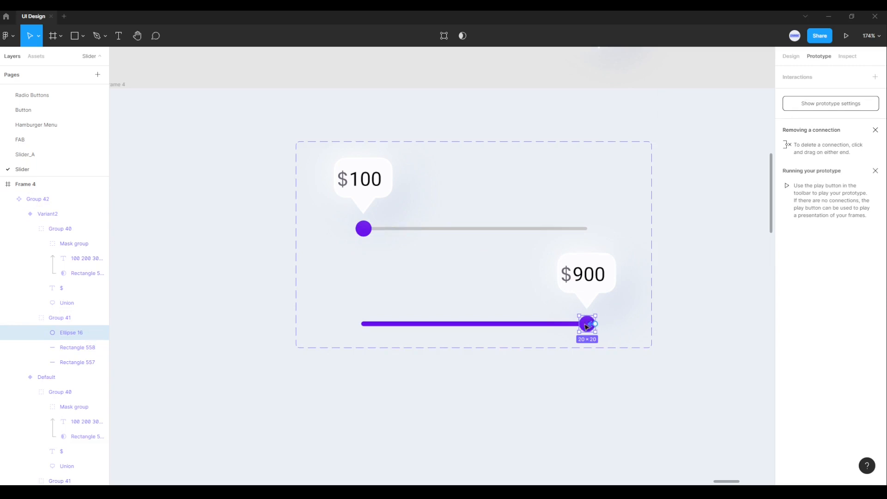
drag(595, 324, 433, 229)
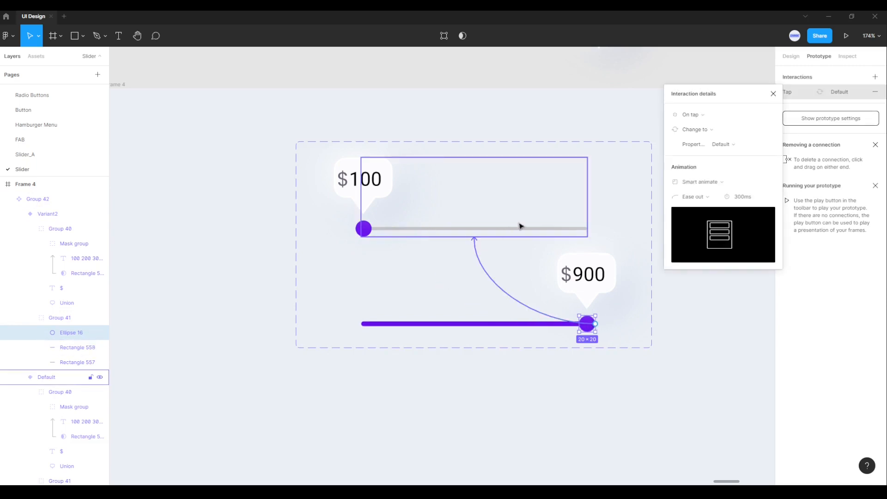
Step: Set the trigger of the Variant2 handle's interaction with the Default variant to On drag
click(692, 117)
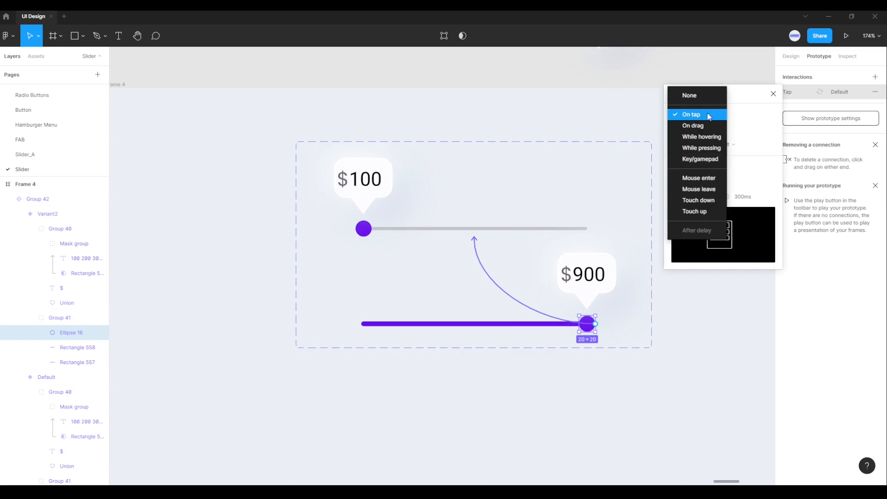
click(698, 126)
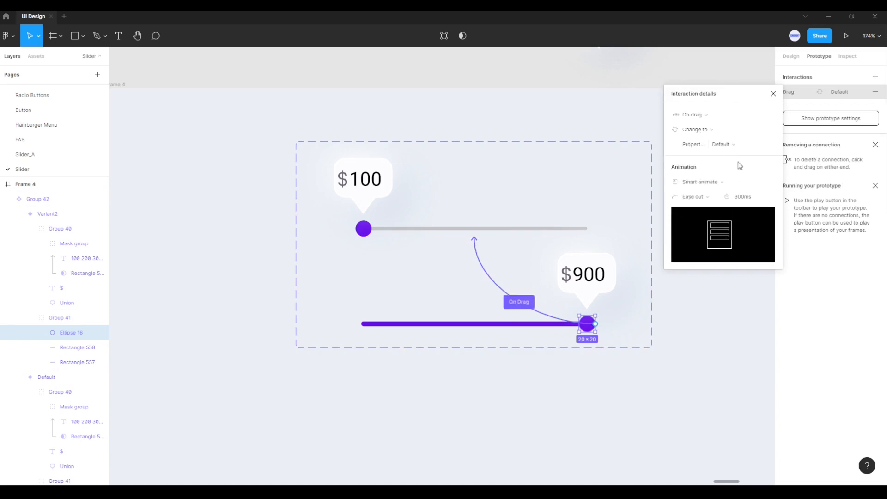
click(773, 93)
click(689, 280)
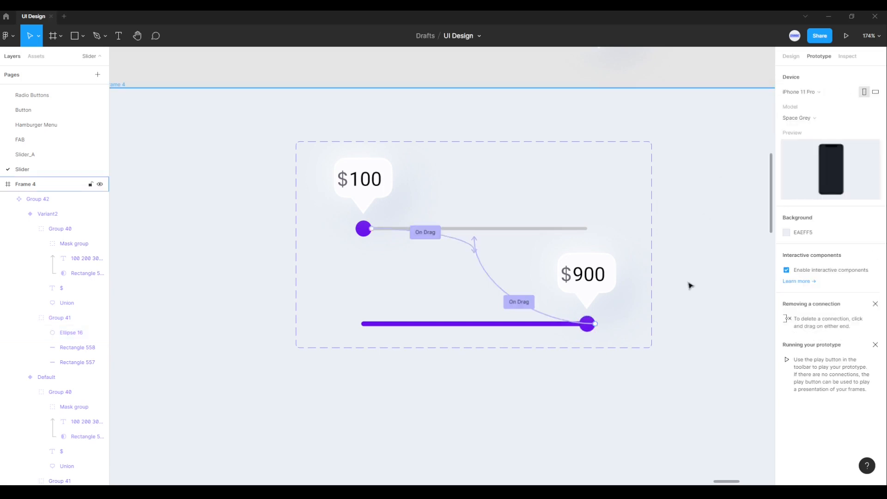
Step: Collapse the Variant2 and Default layers and copy the Default variant of the slider component
scroll(689, 282, down, 4)
drag(687, 302, 580, 284)
scroll(574, 226, right, 2)
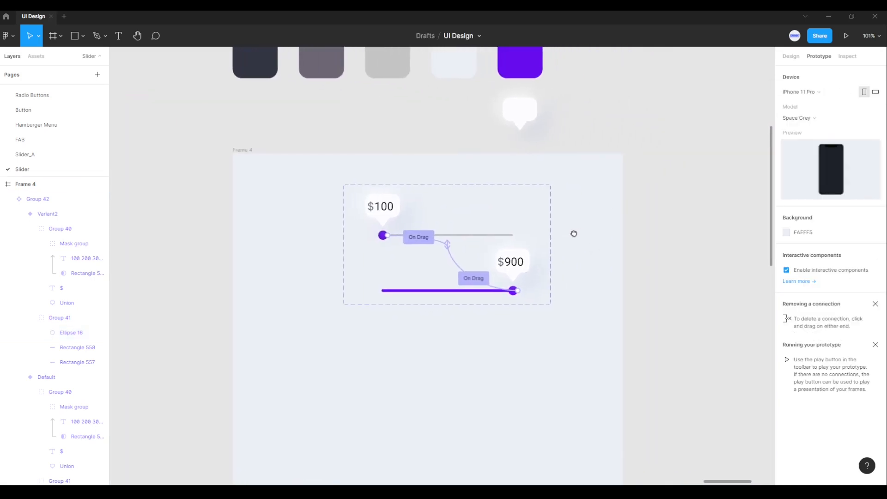
click(791, 57)
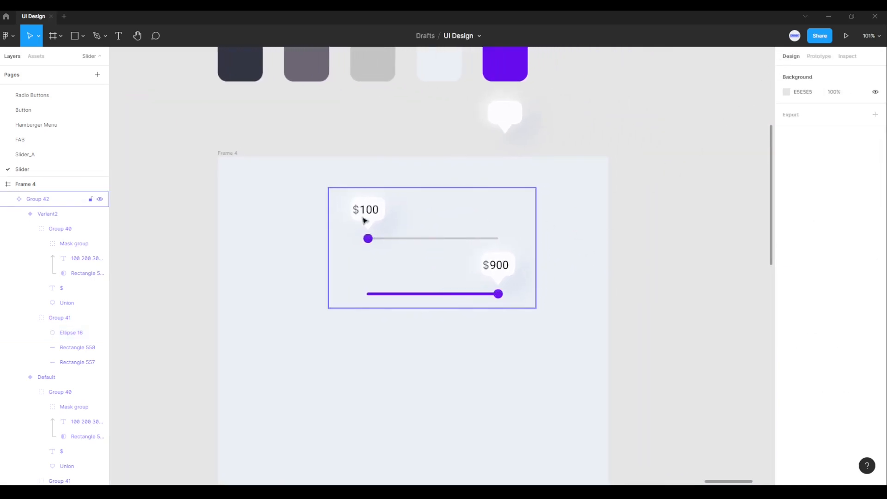
click(366, 213)
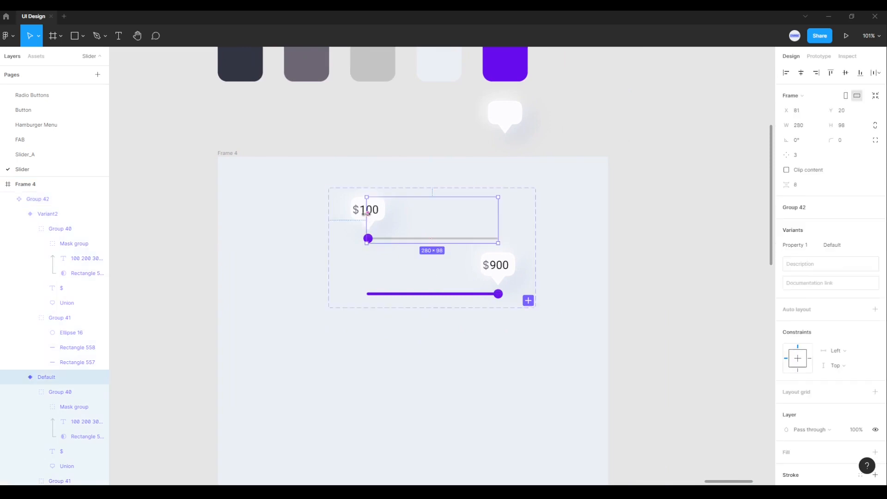
click(19, 215)
click(19, 229)
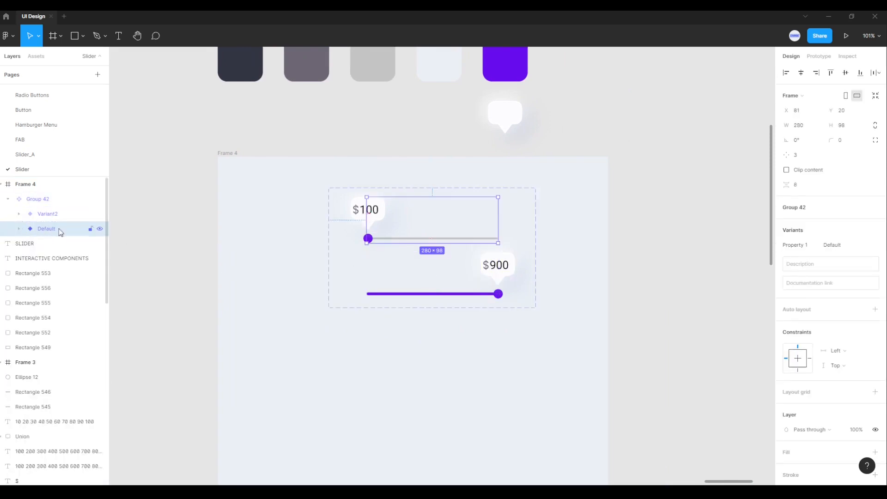
right_click(49, 231)
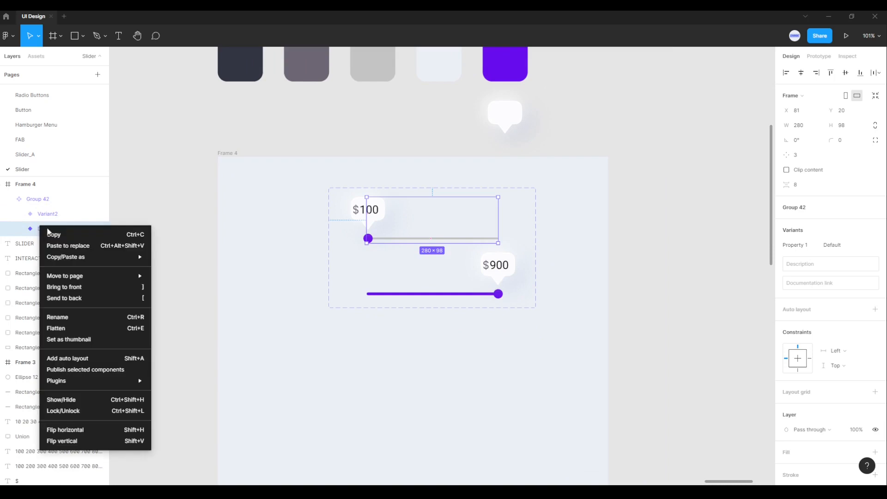
click(62, 237)
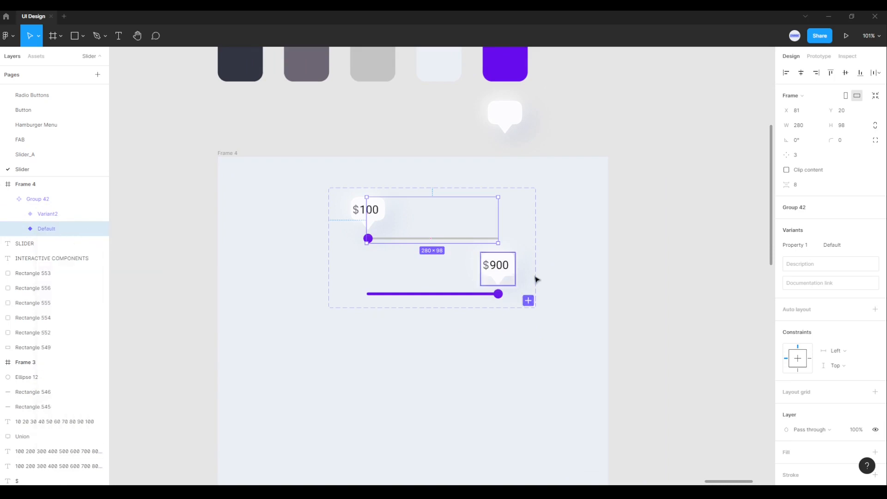
Step: Paste the copied slider as an instance into the "iPhone 11 Pro / X - 8" frame, in the empty area below the "Set max price:" heading
click(579, 271)
scroll(580, 270, down, 3)
drag(666, 279, 380, 286)
scroll(406, 259, up, 2)
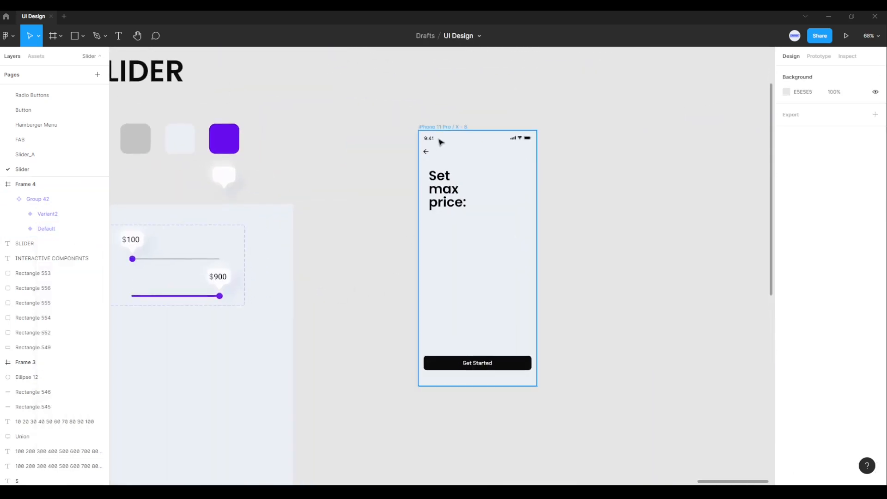
click(444, 128)
scroll(478, 233, up, 3)
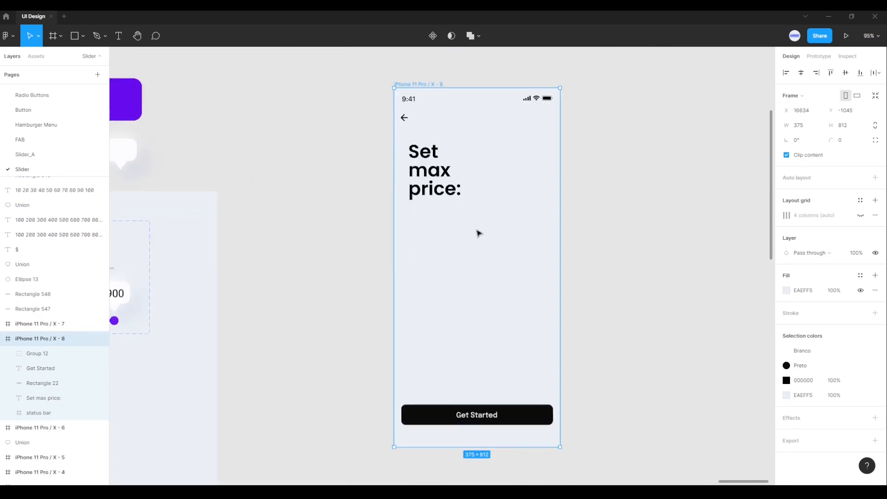
right_click(474, 262)
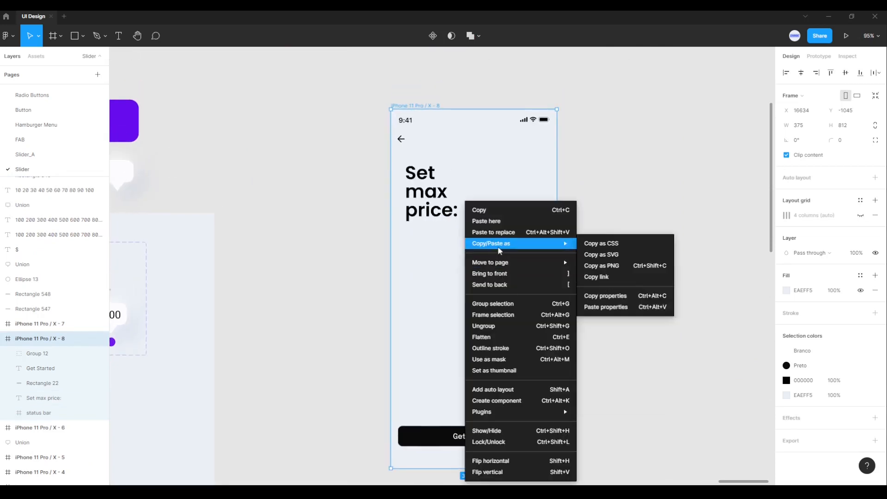
click(500, 223)
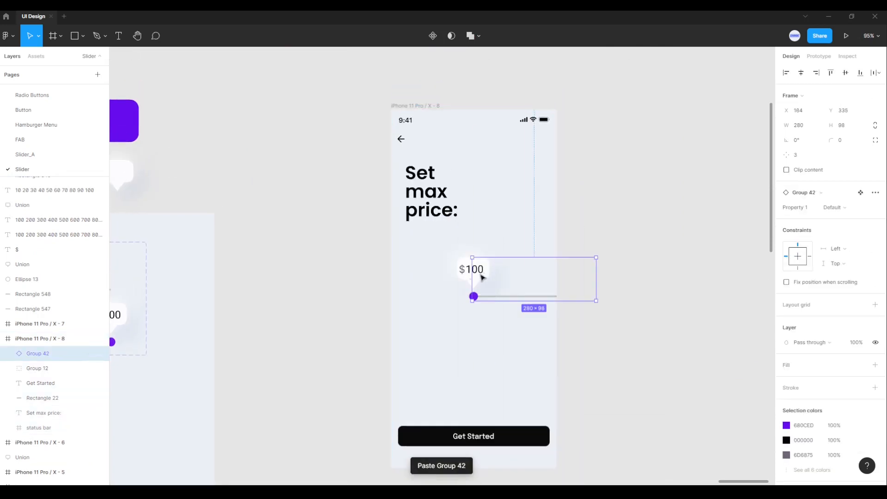
Step: Move the slider instance fully inside the phone frame, 110 px below the "Set max price:" heading at Y 358
drag(482, 277, 425, 295)
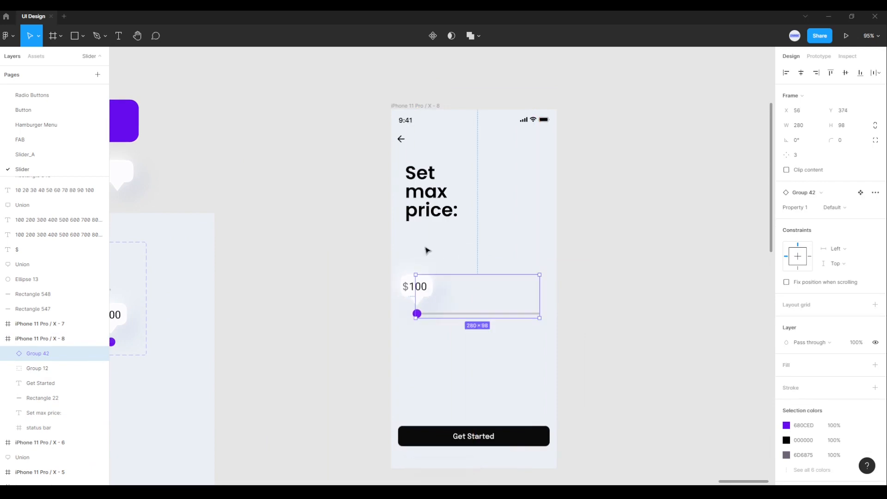
key(alt)
key(Up)
key(Up)
key(Up)
key(Up)
key(Up)
key(Up)
key(Up)
key(Up)
key(Up)
key(Up)
key(Up)
key(Up)
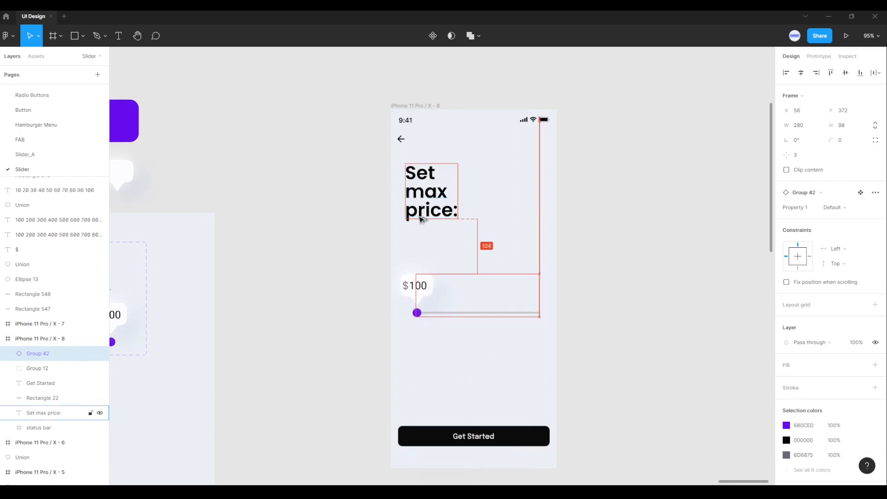
key(Up)
key(Up)
key(Up)
key(Up)
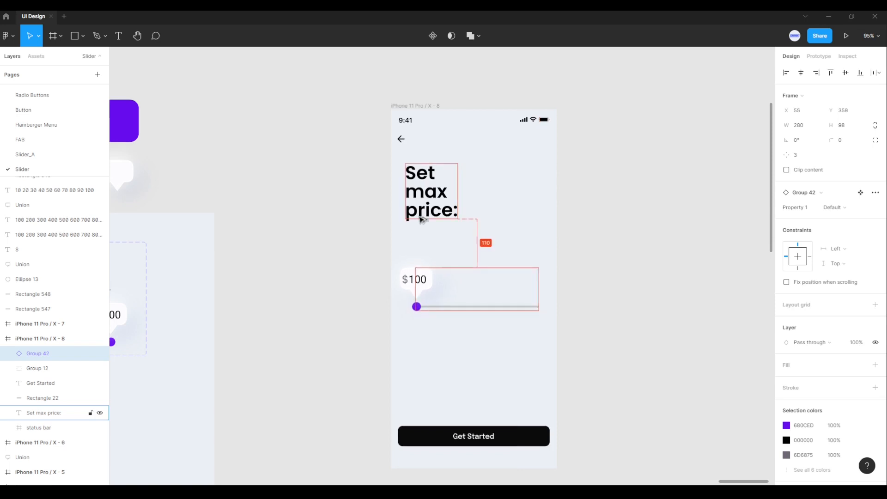
Step: Shift the slider instance horizontally to X 51 within the phone frame, then deselect it
key(Right)
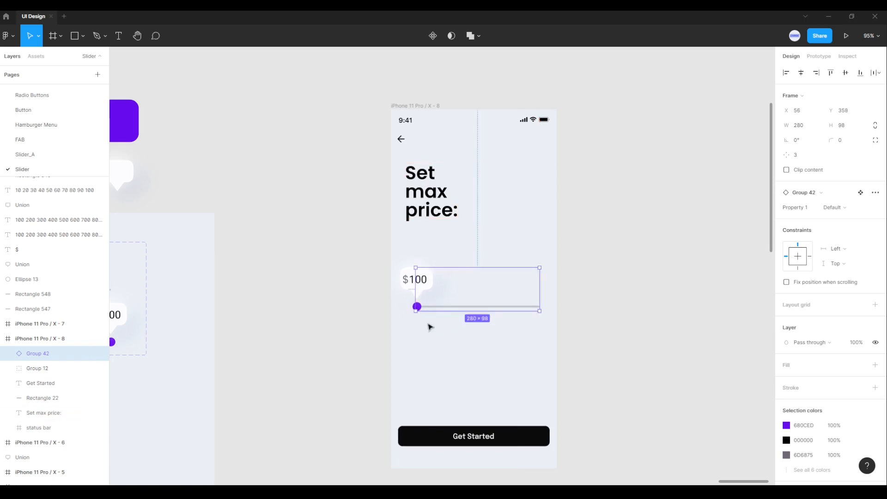
key(Left)
key(Left)
key(Left)
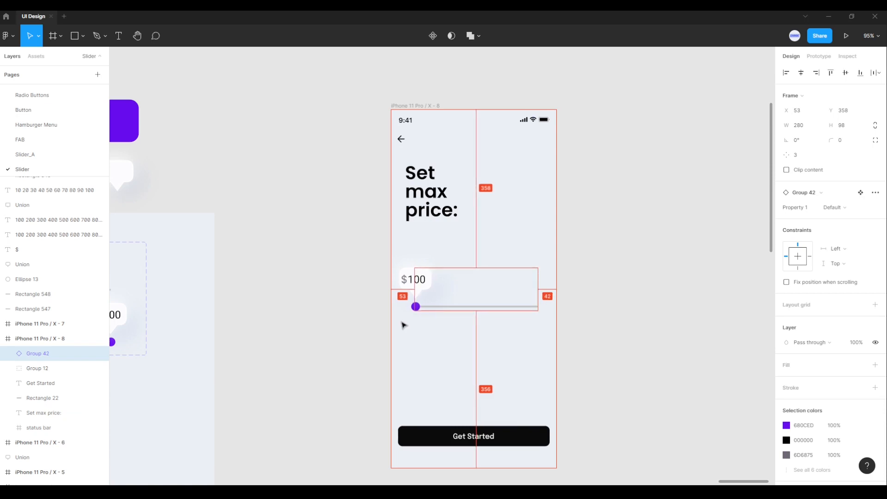
key(Left)
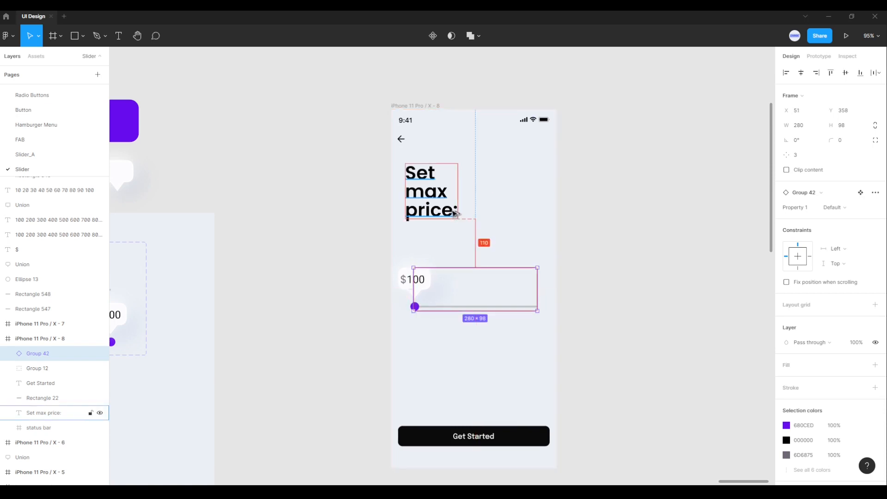
click(471, 371)
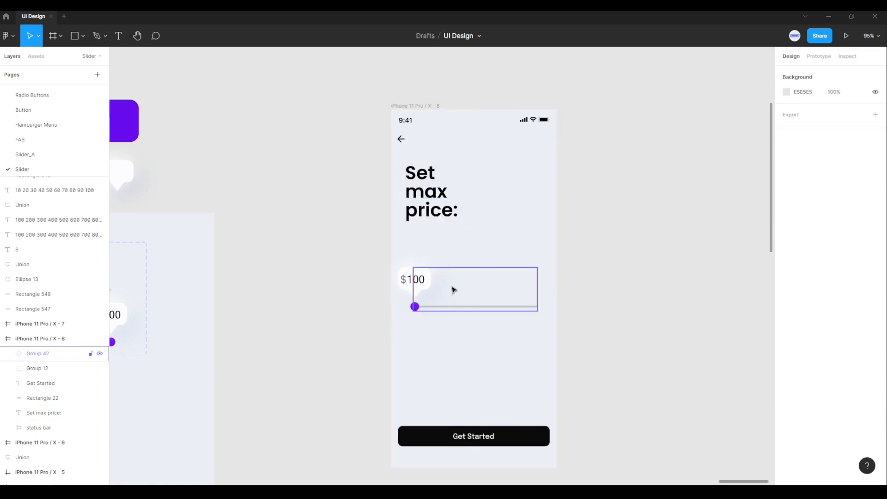
Step: Run the prototype of the "iPhone 11 Pro / X - 8" frame and test the slider by moving its handle to $900 and back toward the middle
scroll(451, 287, up, 1)
drag(545, 261, 520, 246)
scroll(520, 246, down, 1)
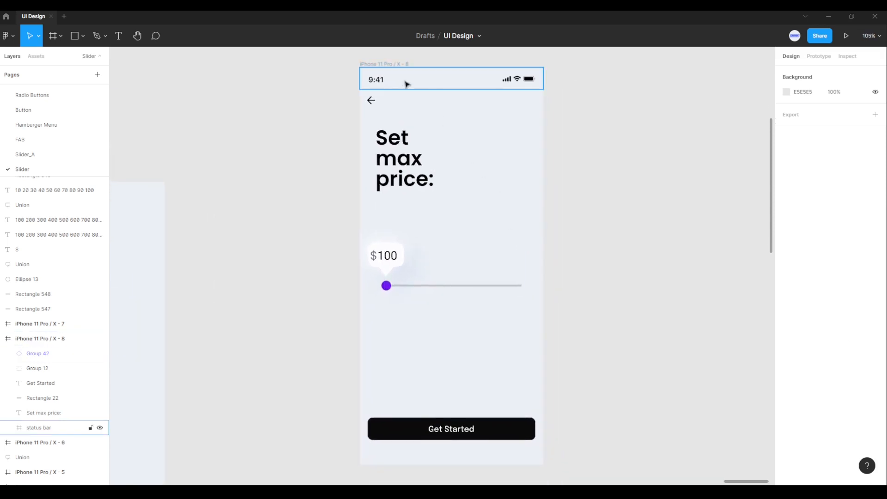
click(392, 64)
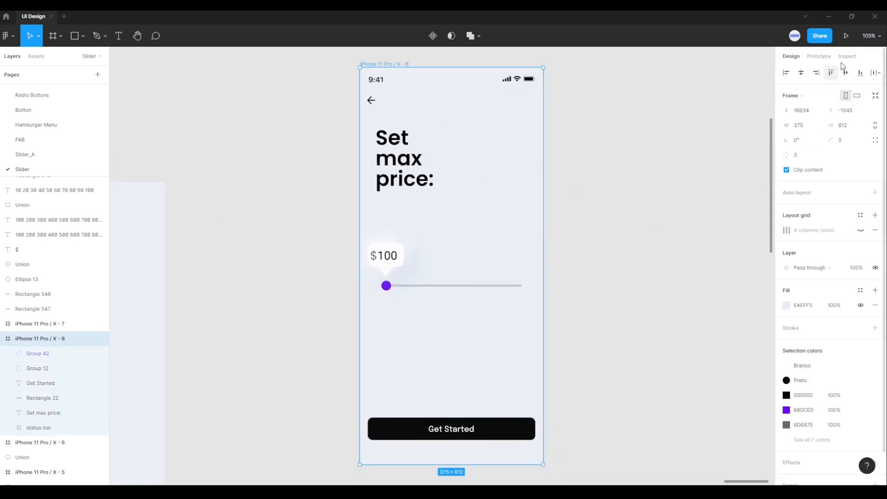
click(851, 39)
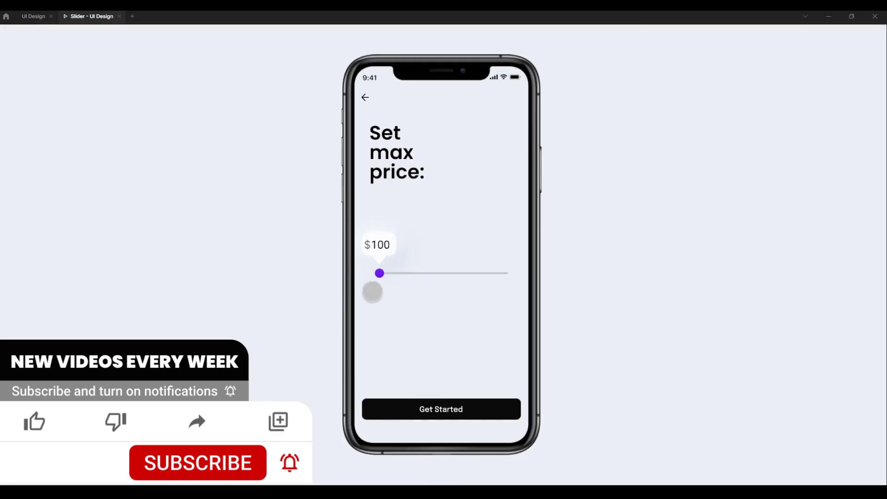
drag(383, 276, 505, 279)
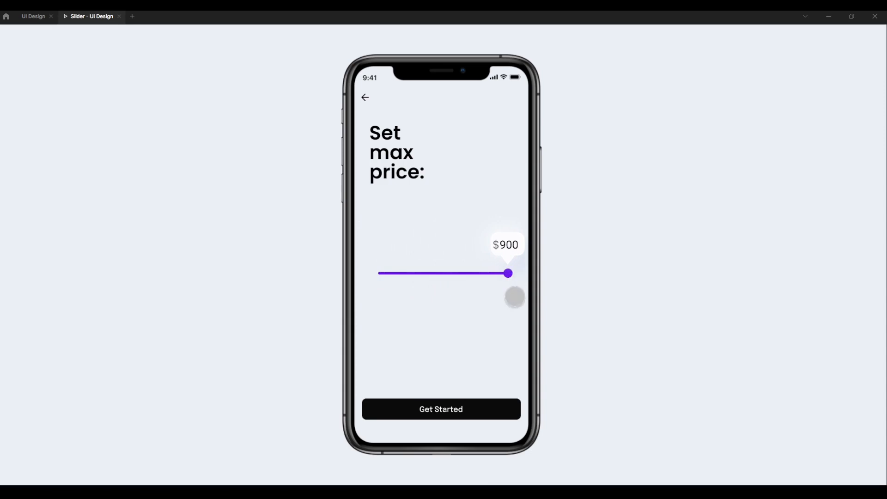
drag(508, 275, 444, 296)
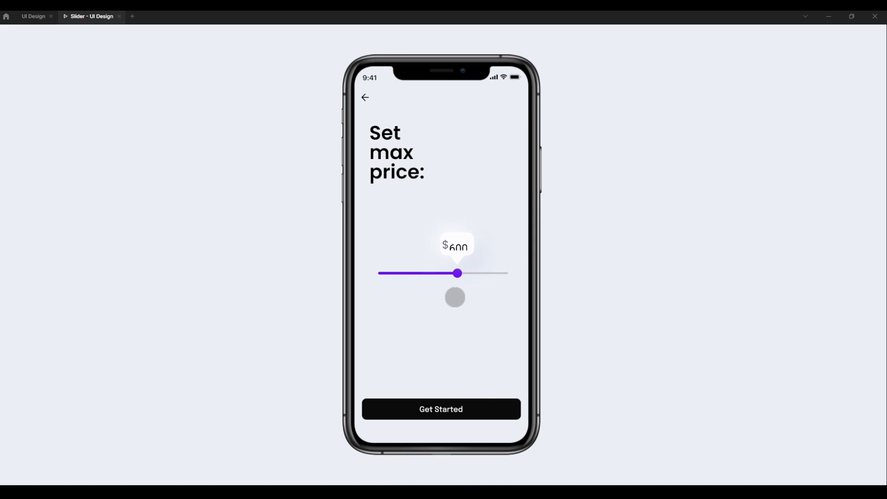